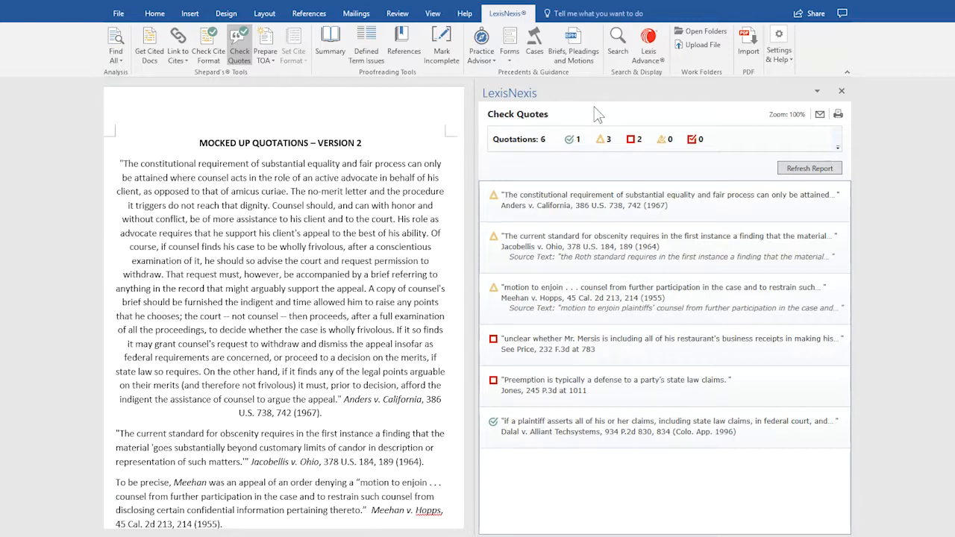
- Enable the Check Quotes option that marks quotations as correct when the only issue is omitted text and ellipses have been used
left_click(793, 65)
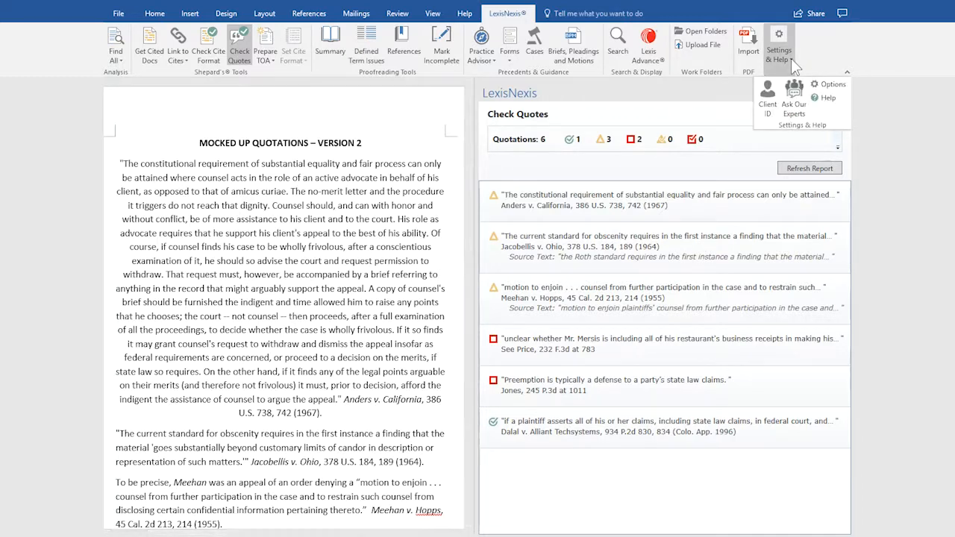
left_click(830, 84)
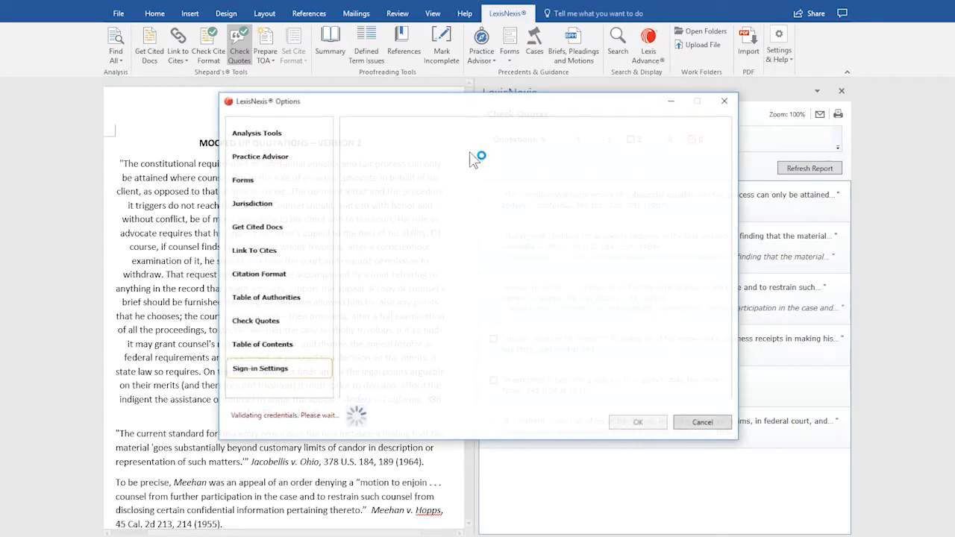
left_click(260, 325)
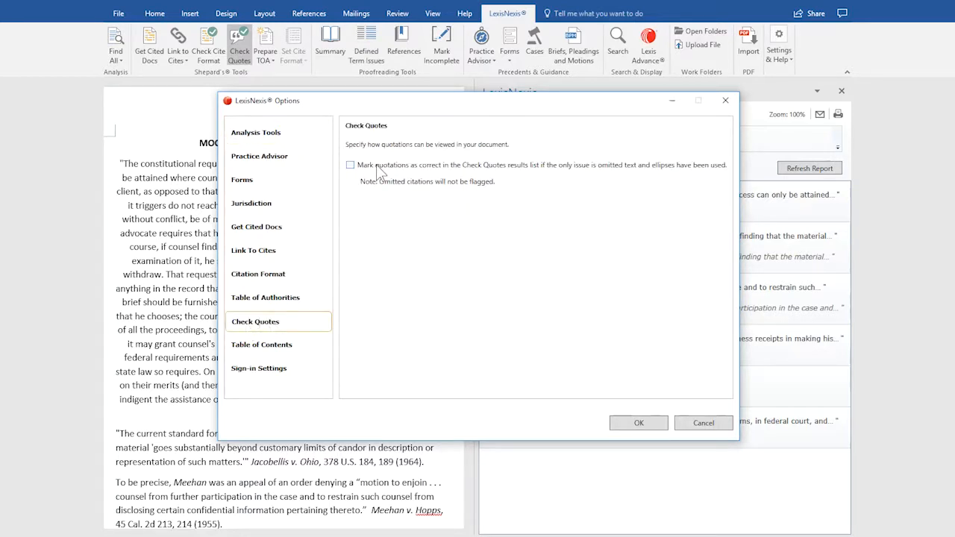
left_click(350, 165)
left_click(639, 424)
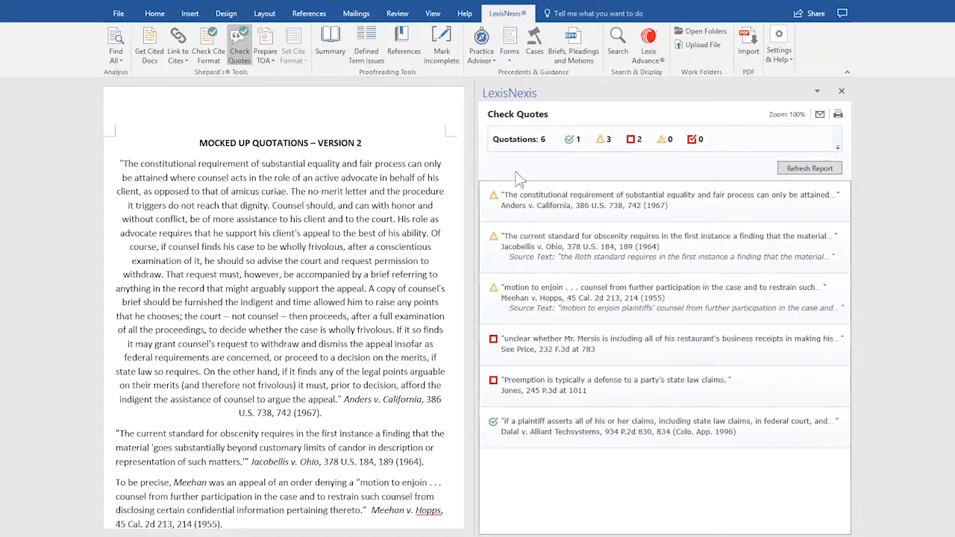
- Review the suggested pinpoint page for the Anders v. California quotation and compare the Meehan v. Hopps quotation with its source text
left_click(576, 206)
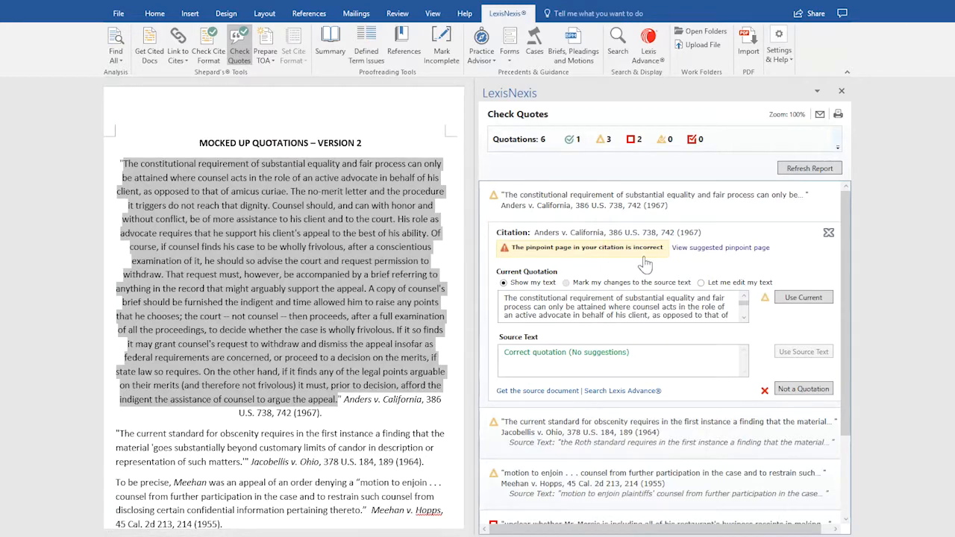
left_click(712, 249)
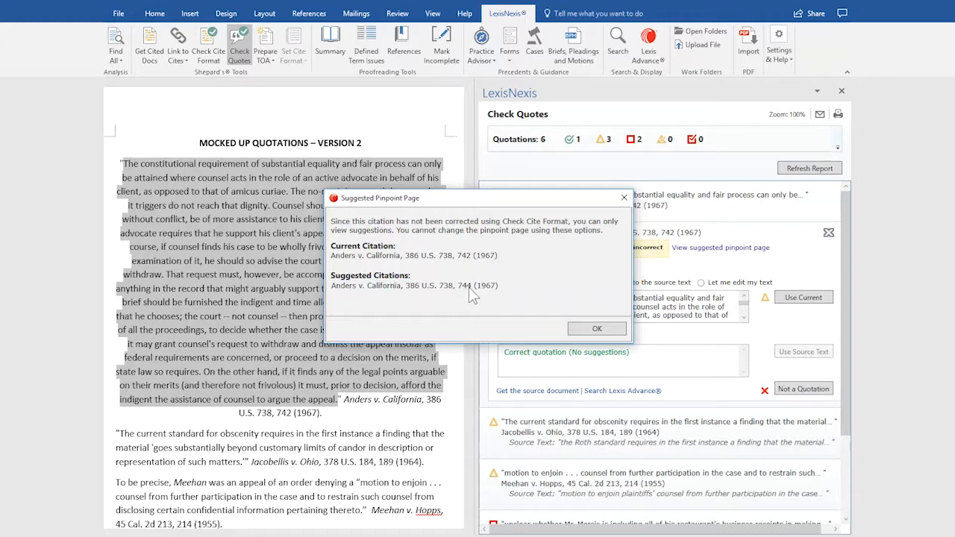
left_click(601, 331)
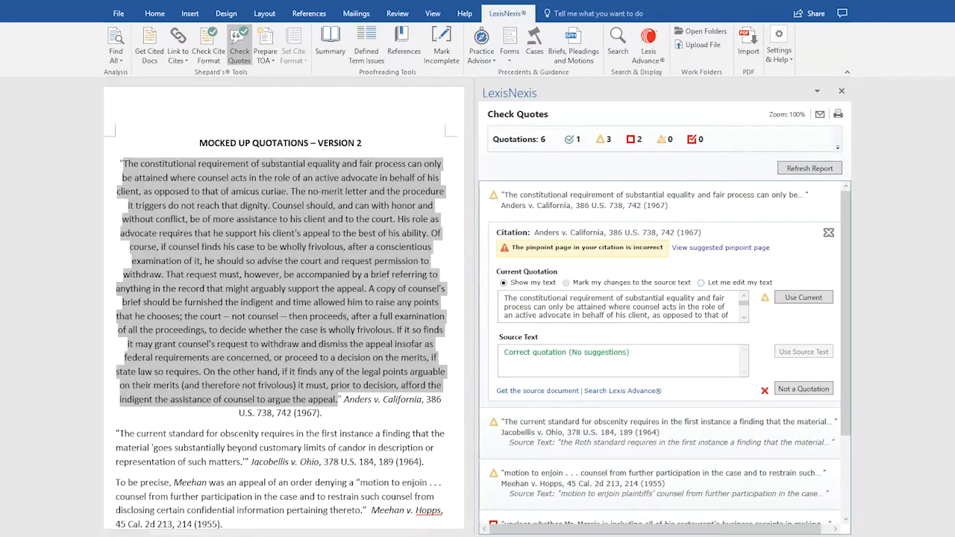
left_click(830, 235)
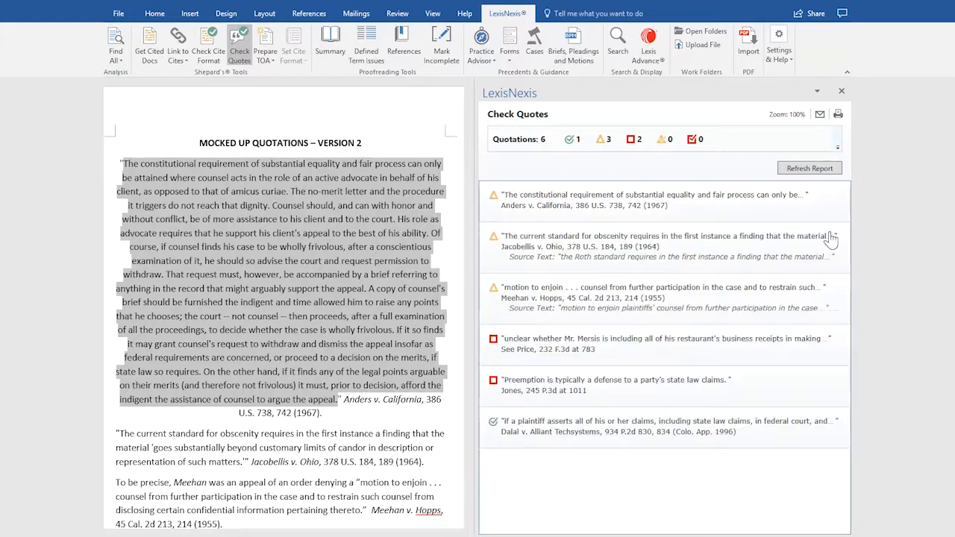
left_click(545, 295)
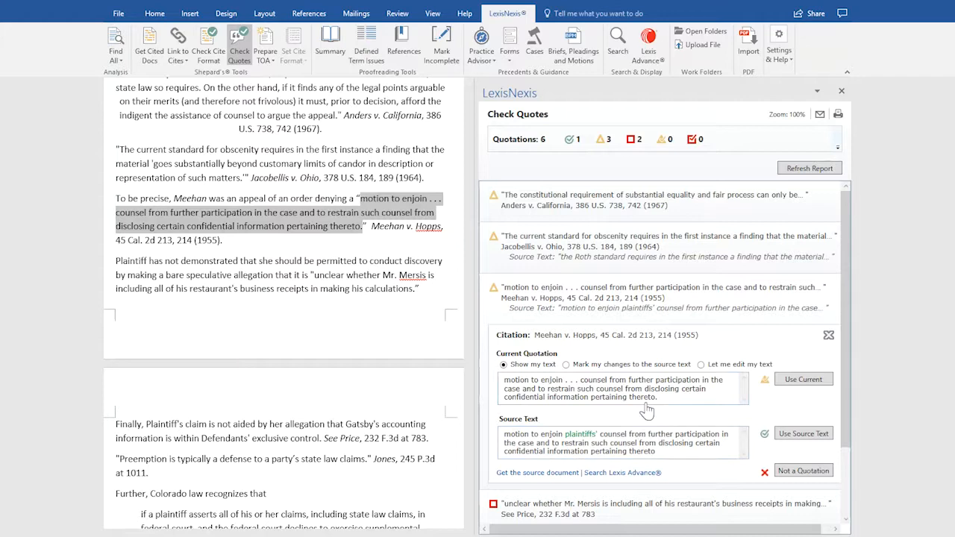
left_click(829, 339)
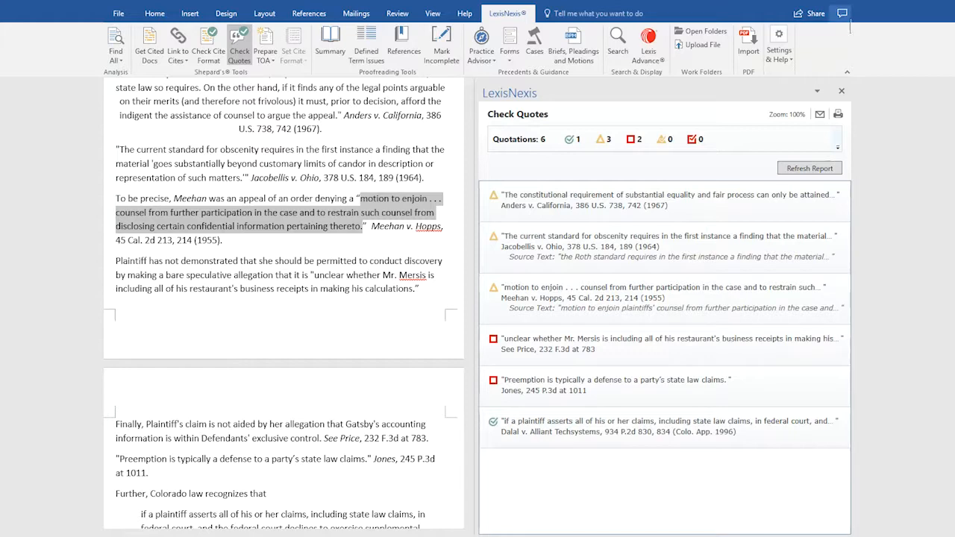
- Run Check Cite Format with The Bluebook style guide and correct all flagged citations with the suggested versions
left_click(842, 91)
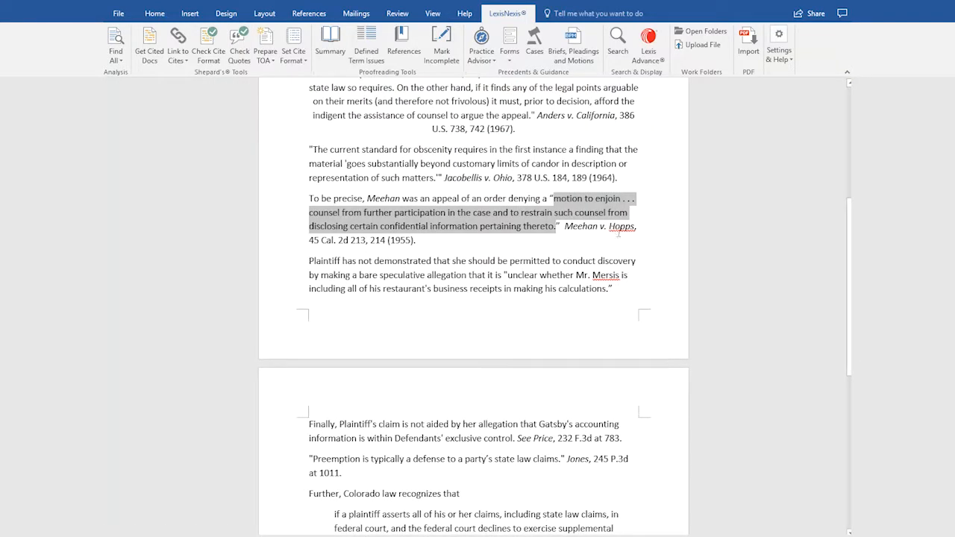
left_click(606, 326)
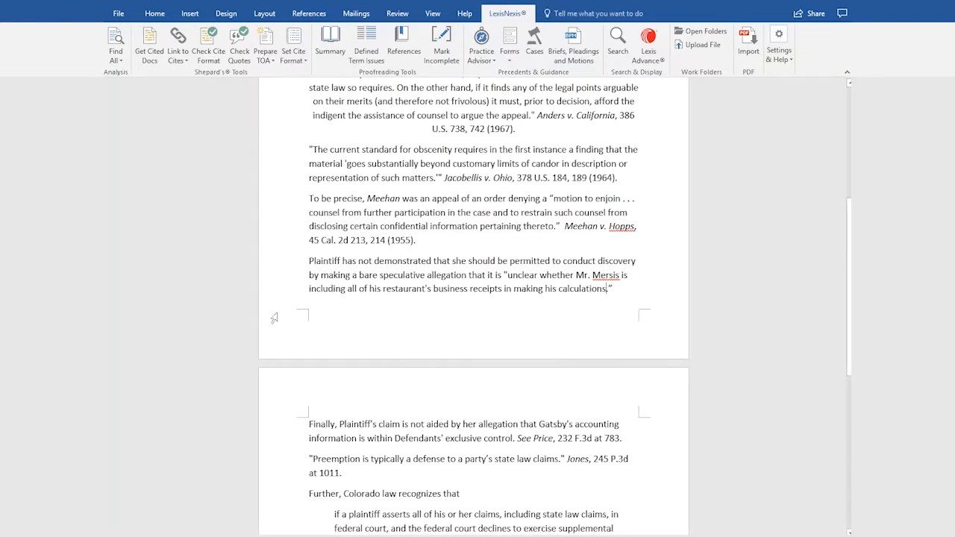
left_click(206, 45)
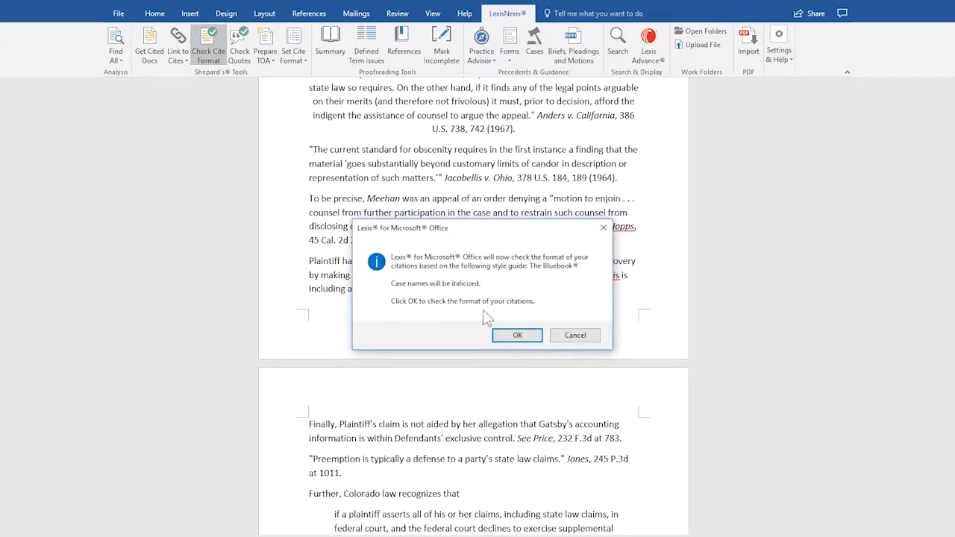
left_click(515, 336)
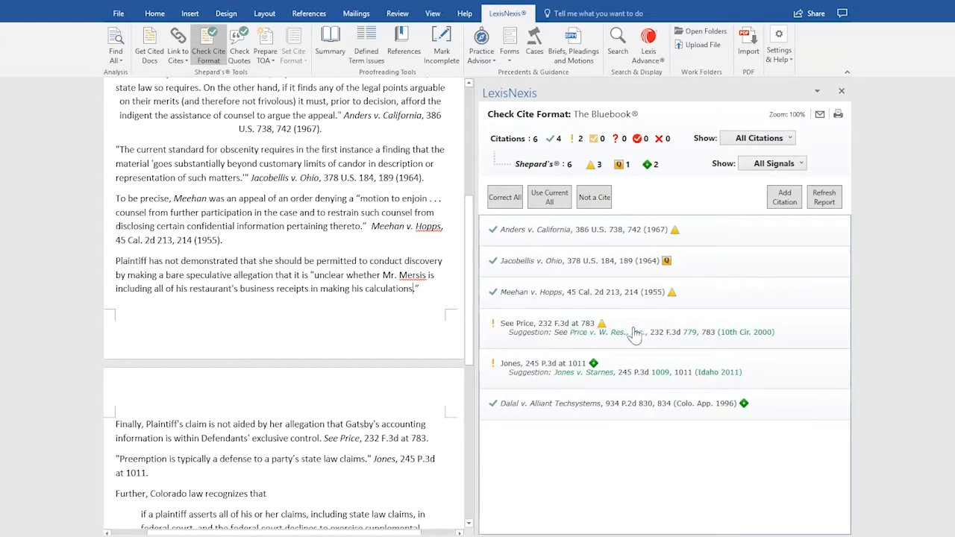
left_click(501, 197)
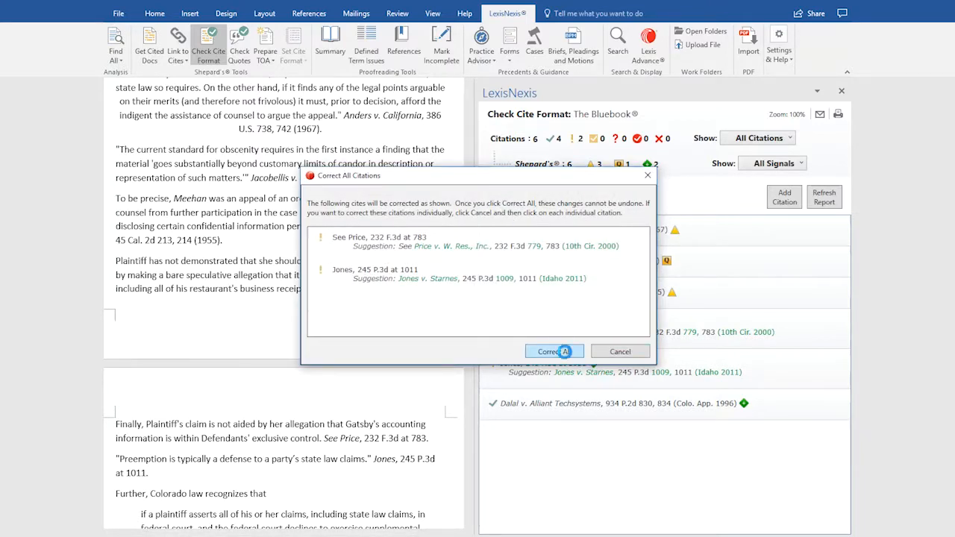
left_click(560, 351)
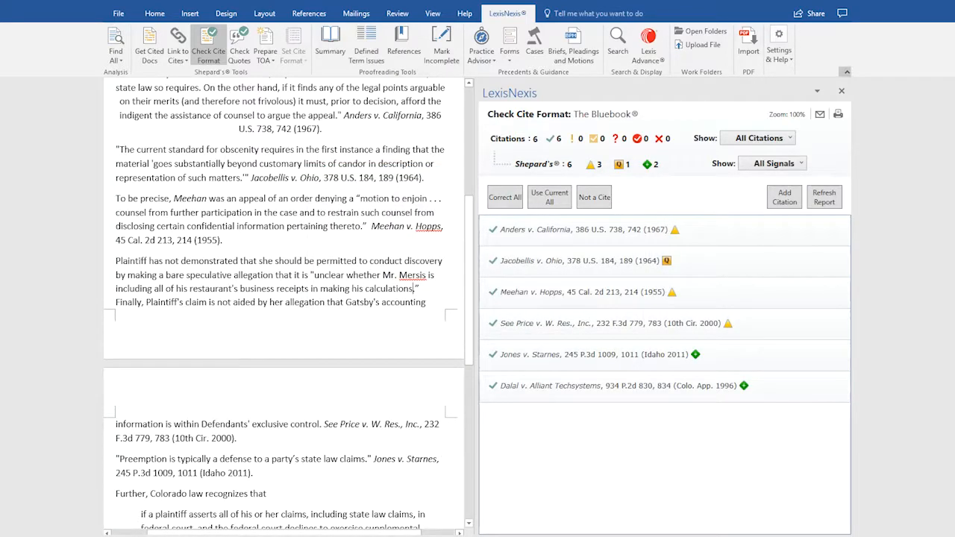
- Close the cite format report and run Check Quotes on the document again
left_click(841, 89)
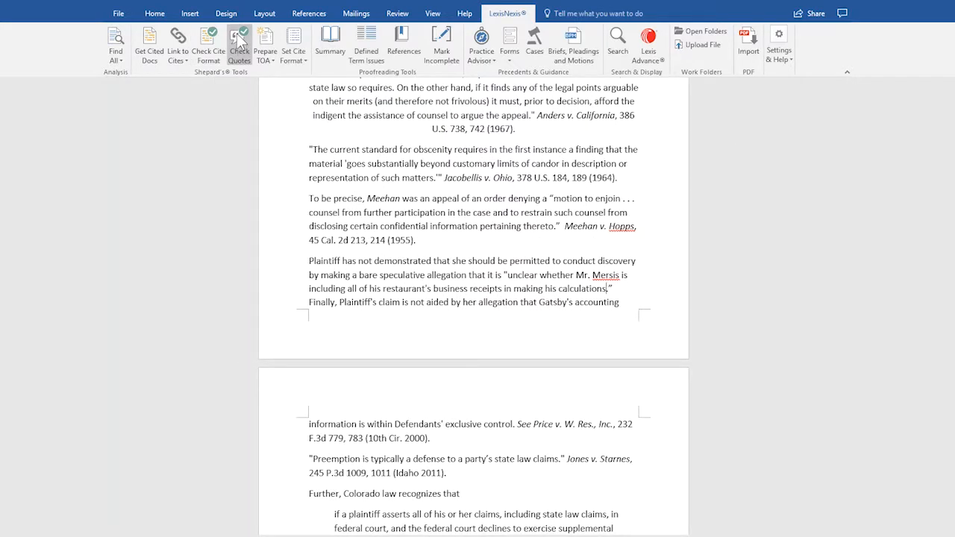
left_click(239, 46)
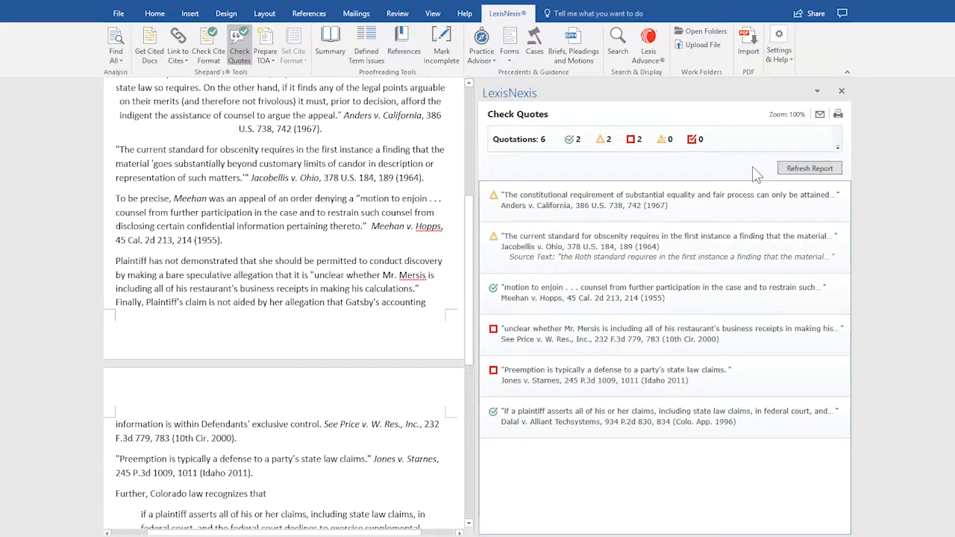
left_click_drag(468, 257, 461, 102)
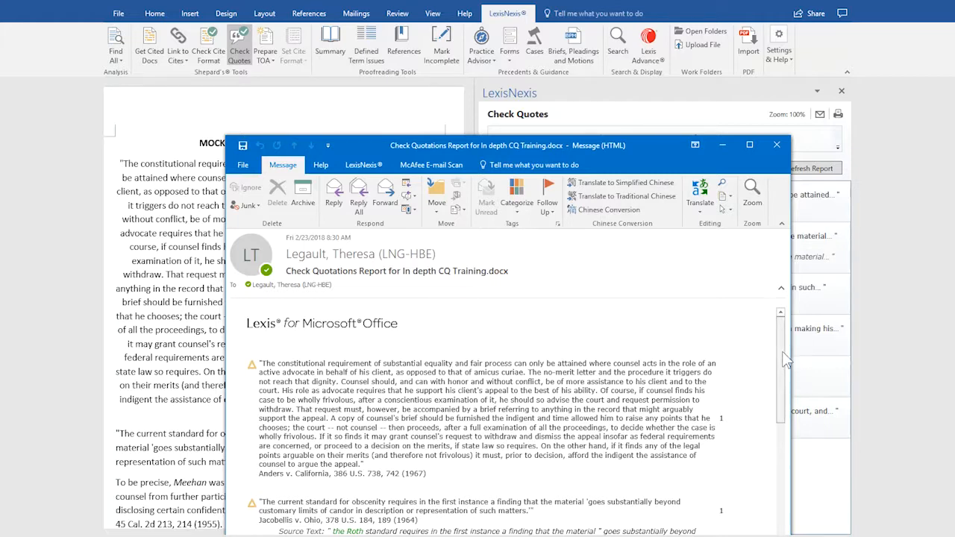
- Read through the emailed Check Quotations Report for In depth CQ Training.docx and close the message
scroll(781, 384, "down", 2)
scroll(780, 383, "down", 1)
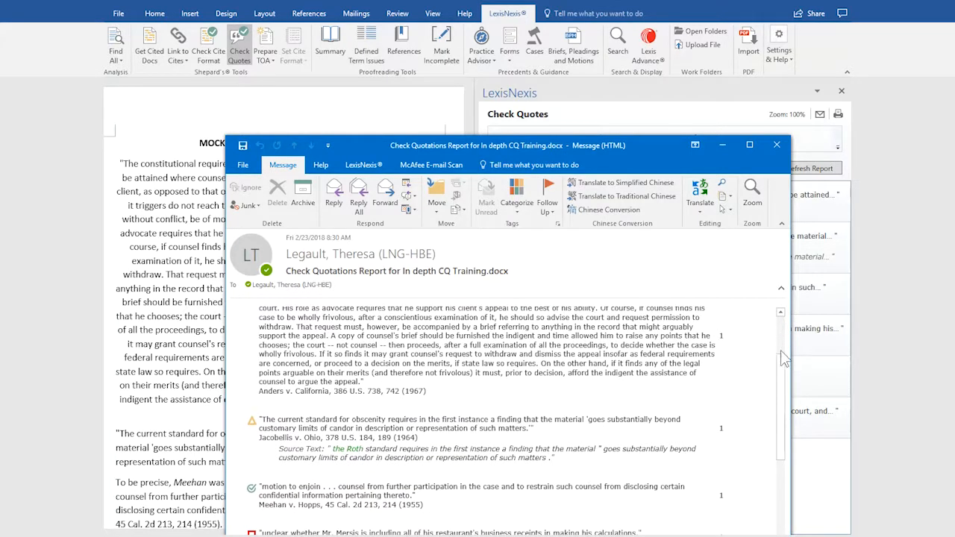
scroll(782, 375, "down", 2)
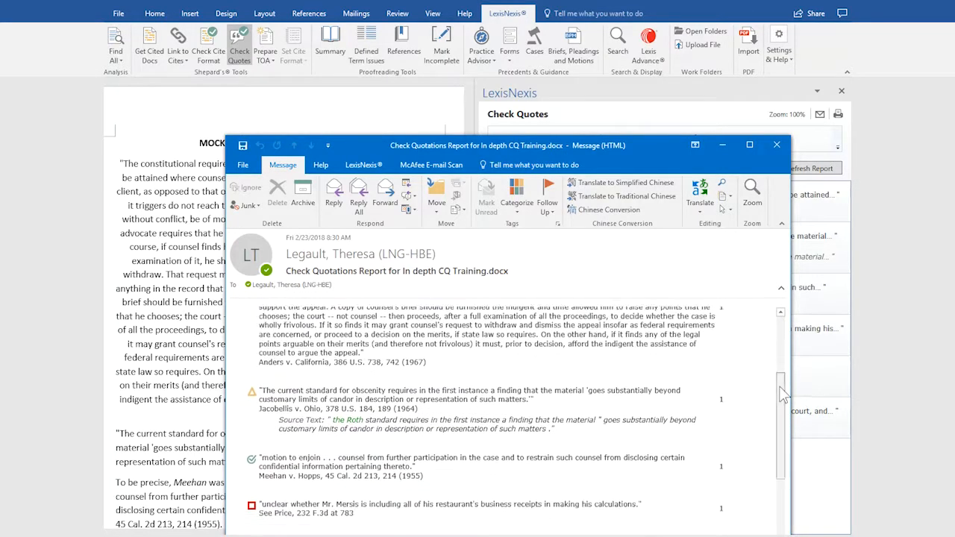
left_click(777, 145)
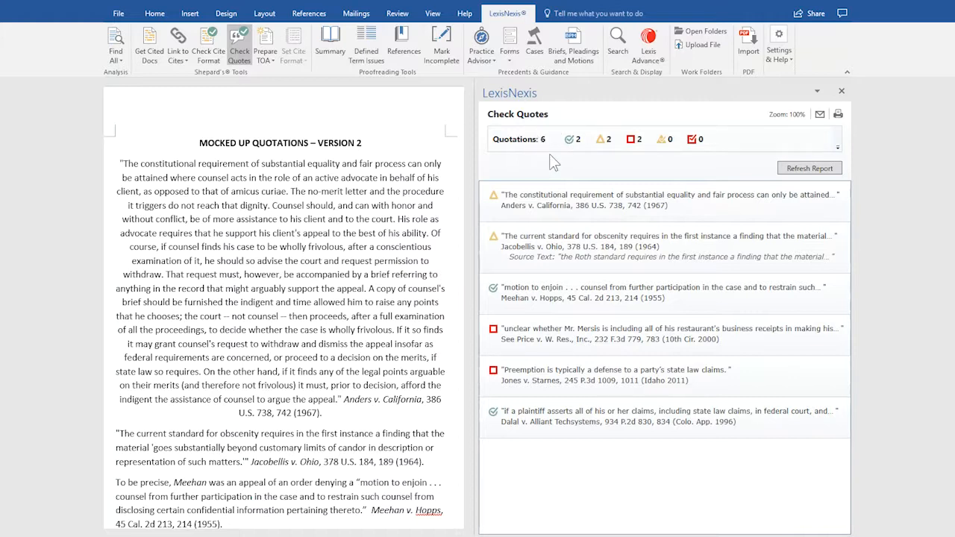
- Reassign the pinpoint page of the Anders v. California quotation to the suggested citation 386 U.S. 738, 744 (1967)
mouse_move(574, 145)
mouse_move(633, 144)
left_click(614, 197)
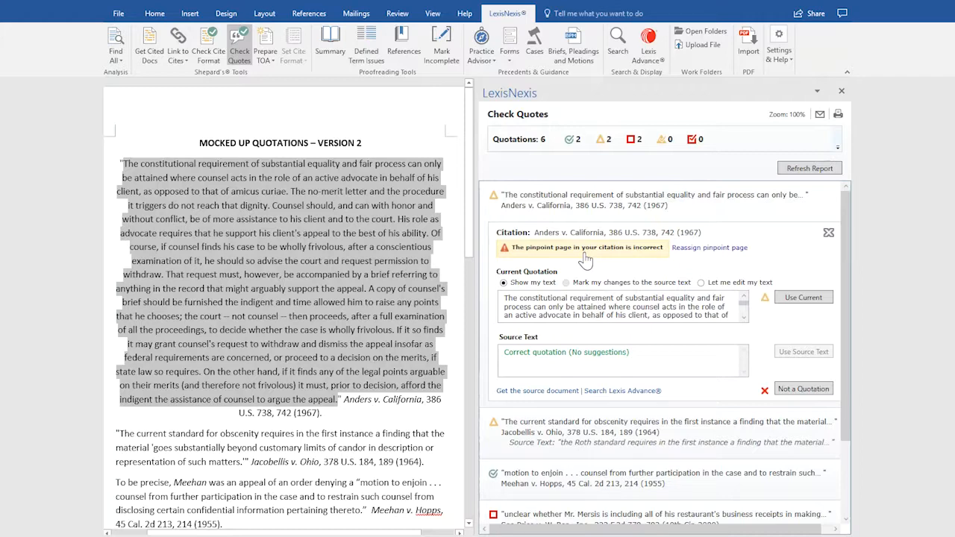
left_click(709, 249)
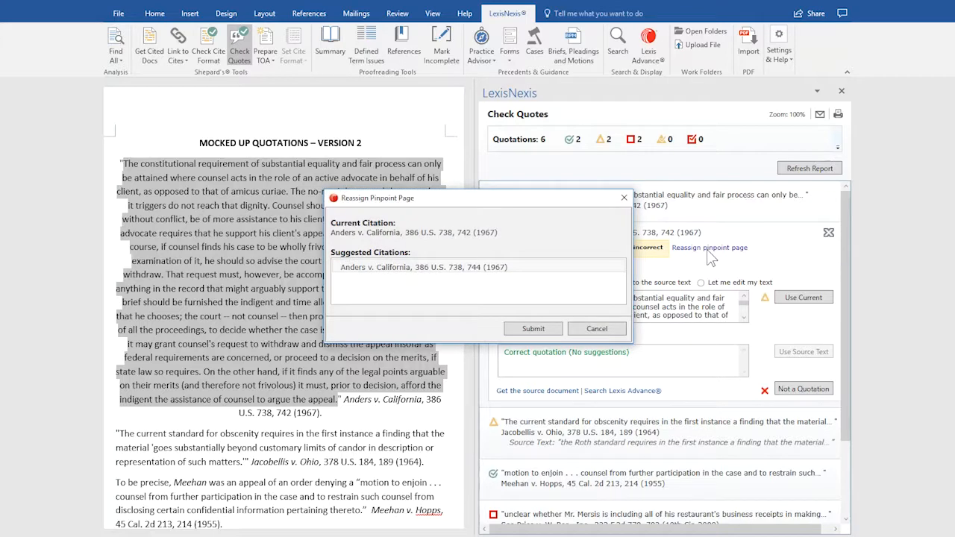
left_click(463, 270)
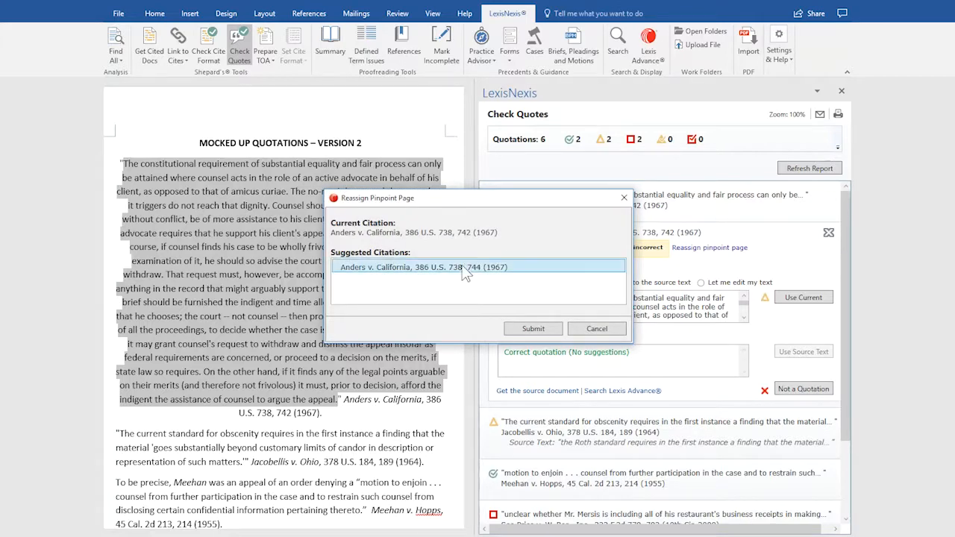
left_click(521, 327)
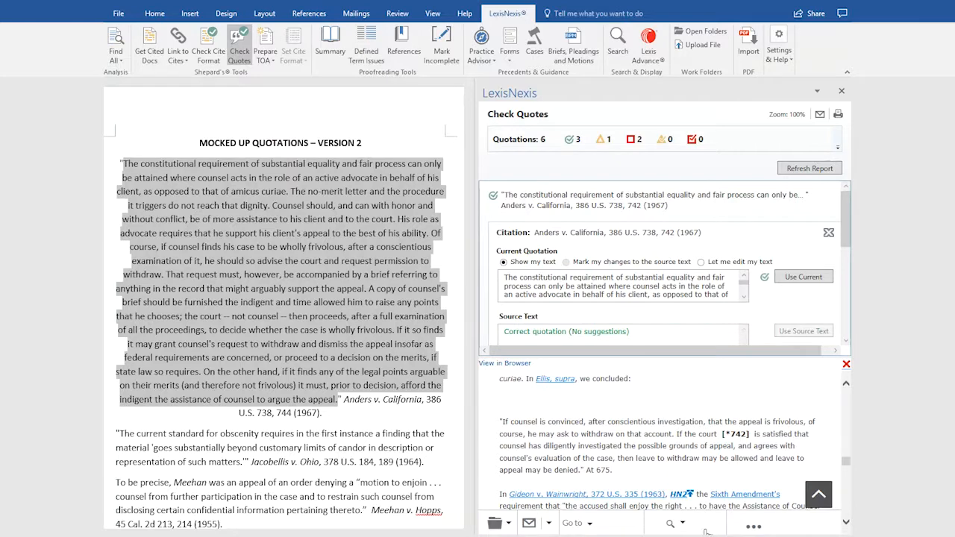
- Search the Anders v. California source document for "The constitutional requirement of substantial equality", go through the matches, and close the document and quotation details
left_click(670, 524)
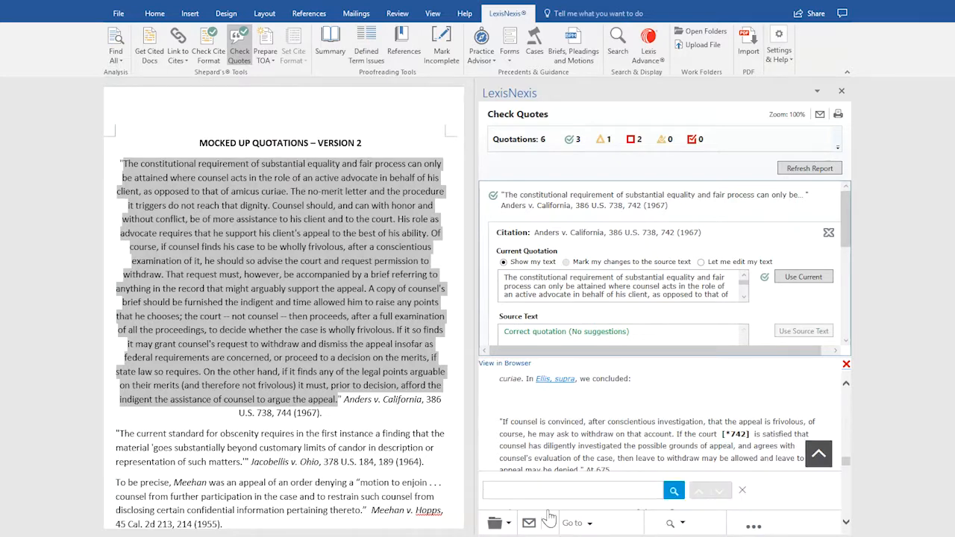
type("\"The constitutional requirement of substantial equality")
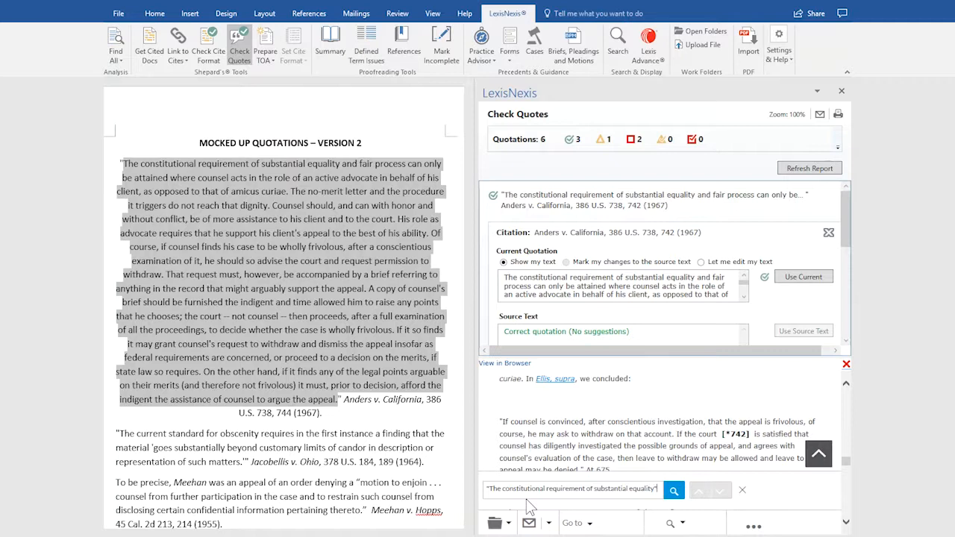
left_click(674, 490)
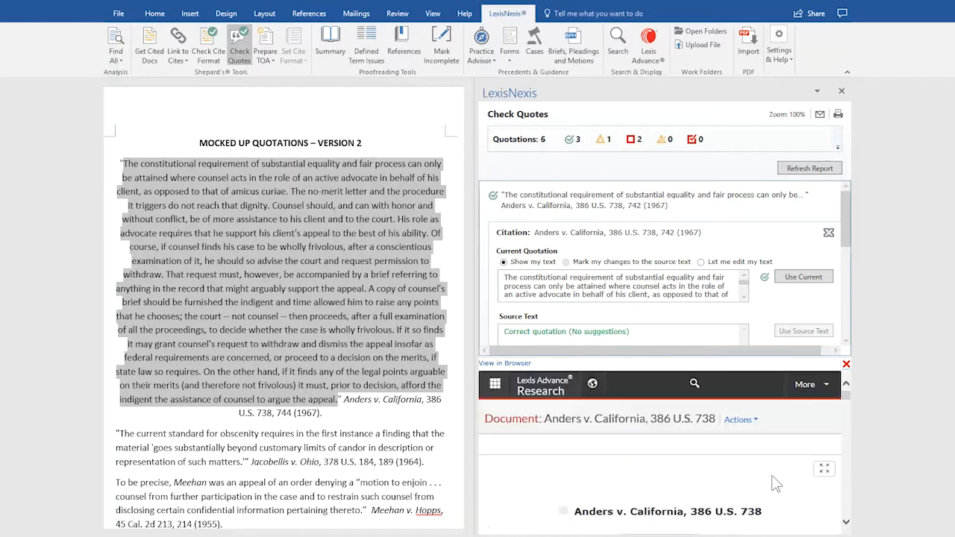
left_click(685, 524)
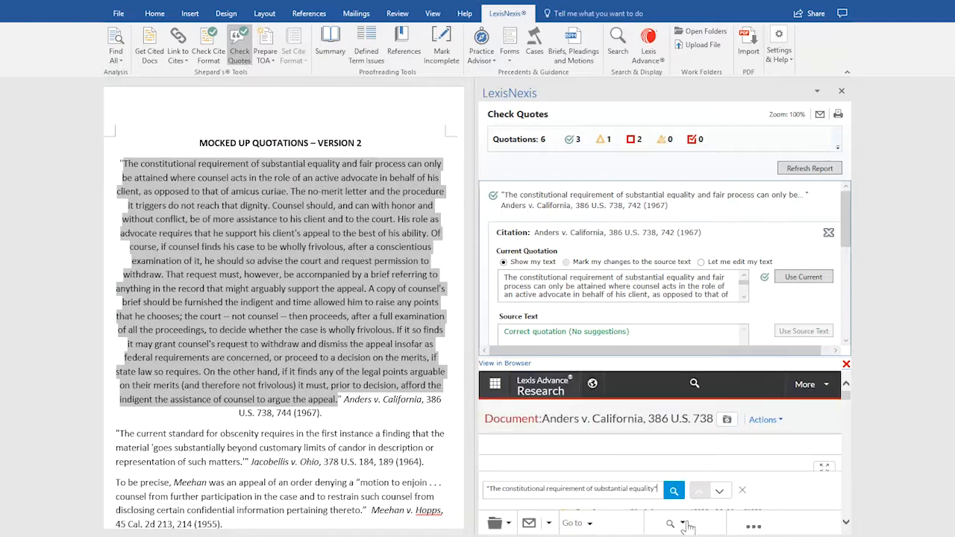
left_click(719, 491)
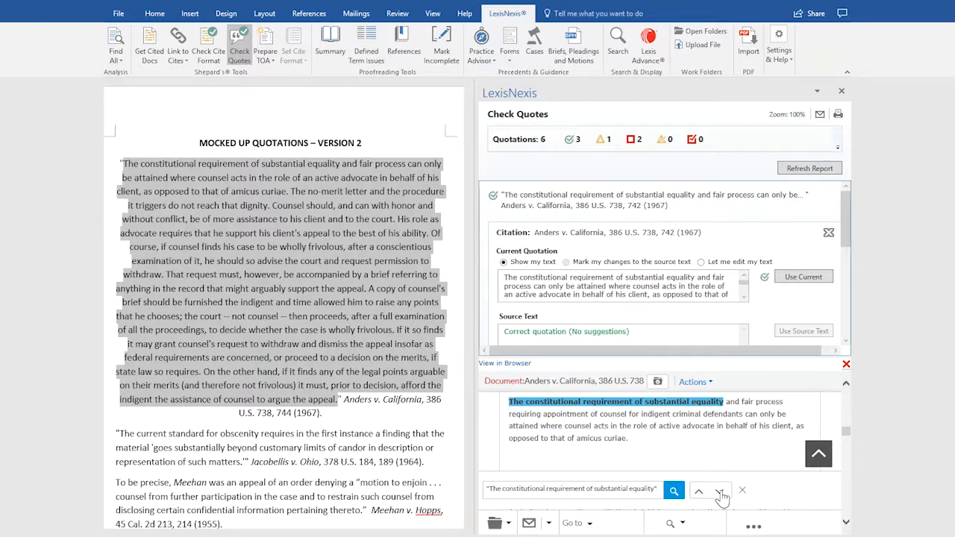
left_click(721, 494)
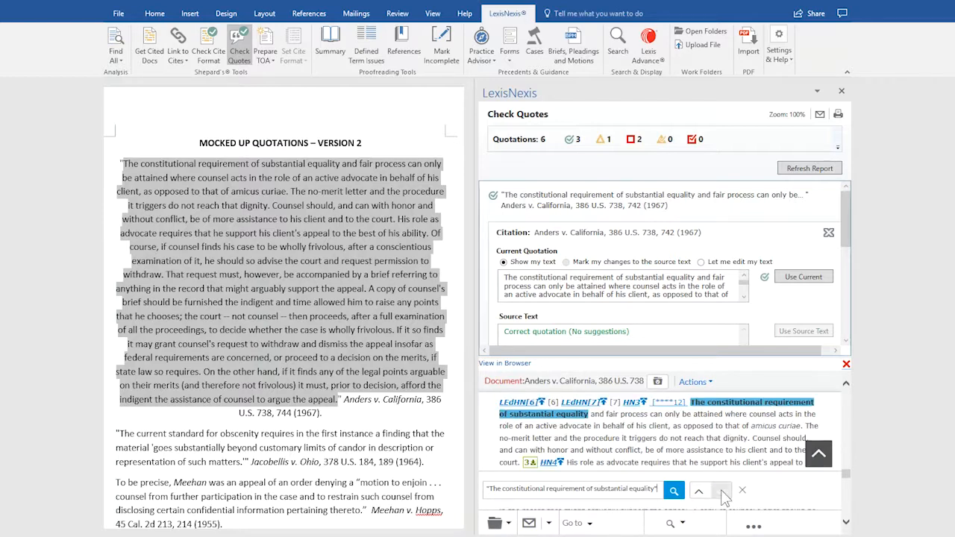
left_click(847, 384)
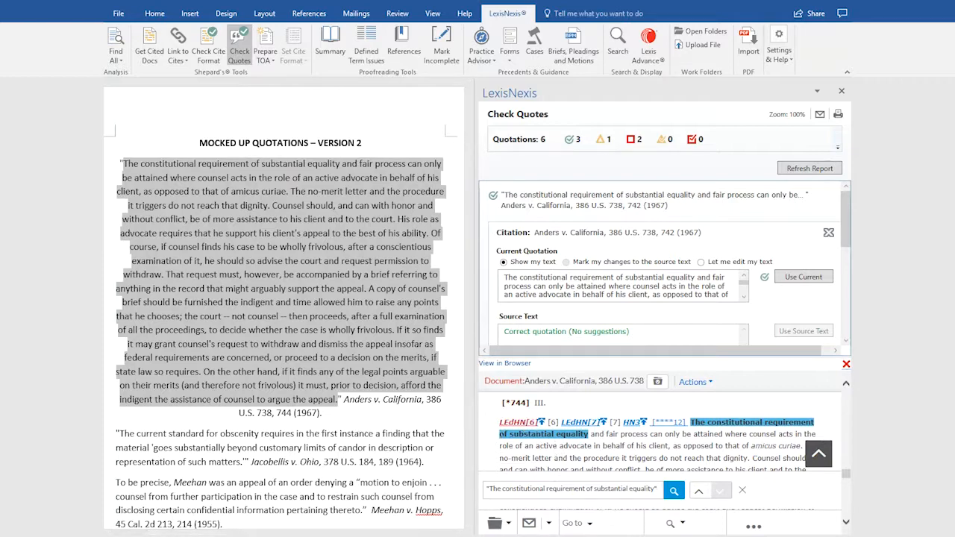
left_click(846, 366)
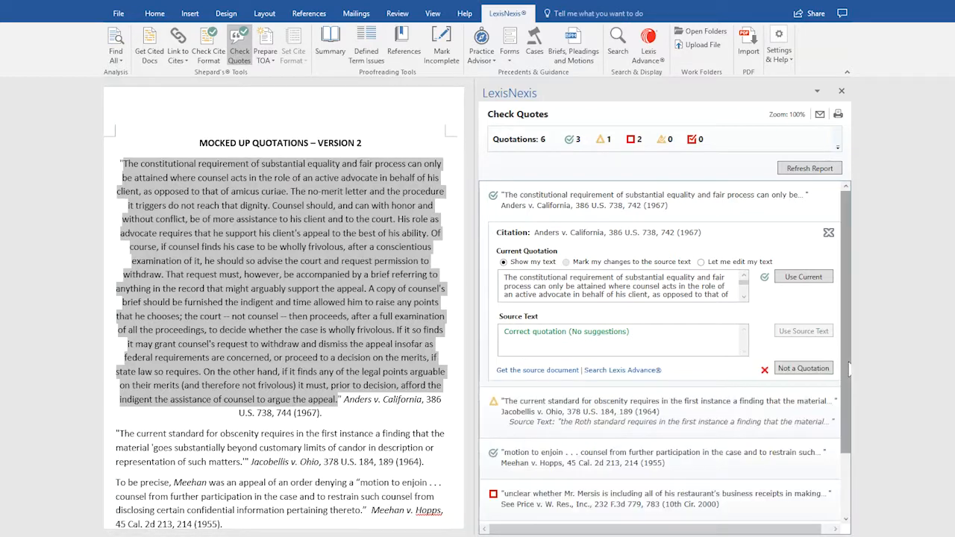
left_click(829, 233)
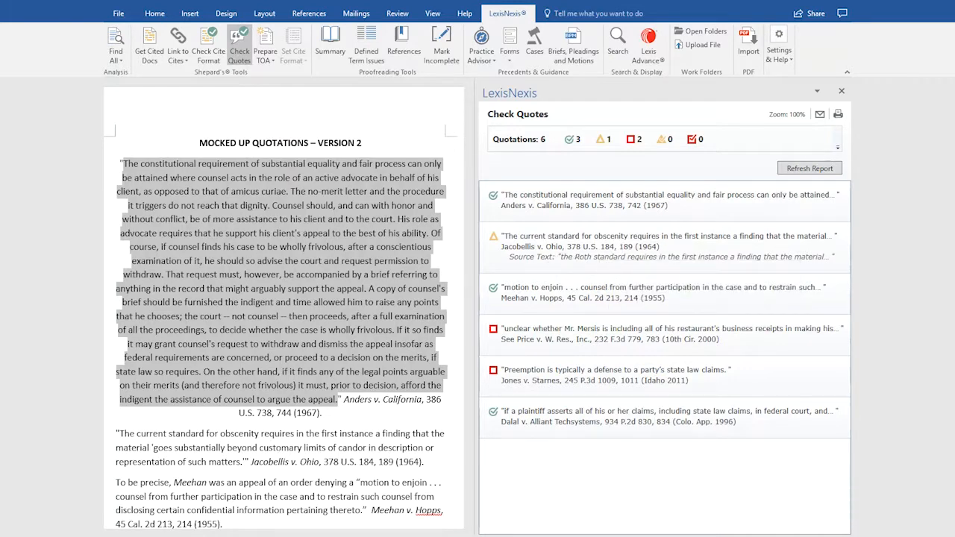
left_click(838, 147)
left_click(845, 160)
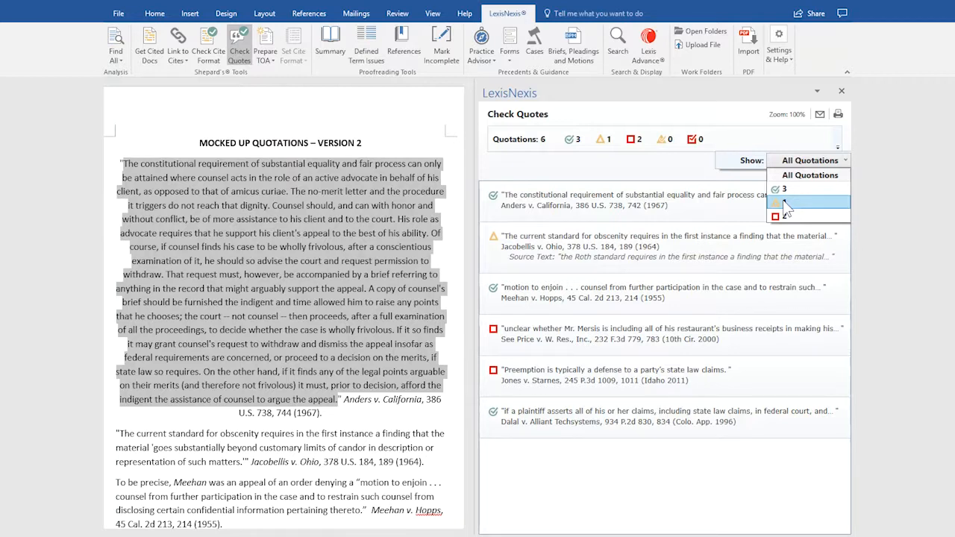
left_click(663, 165)
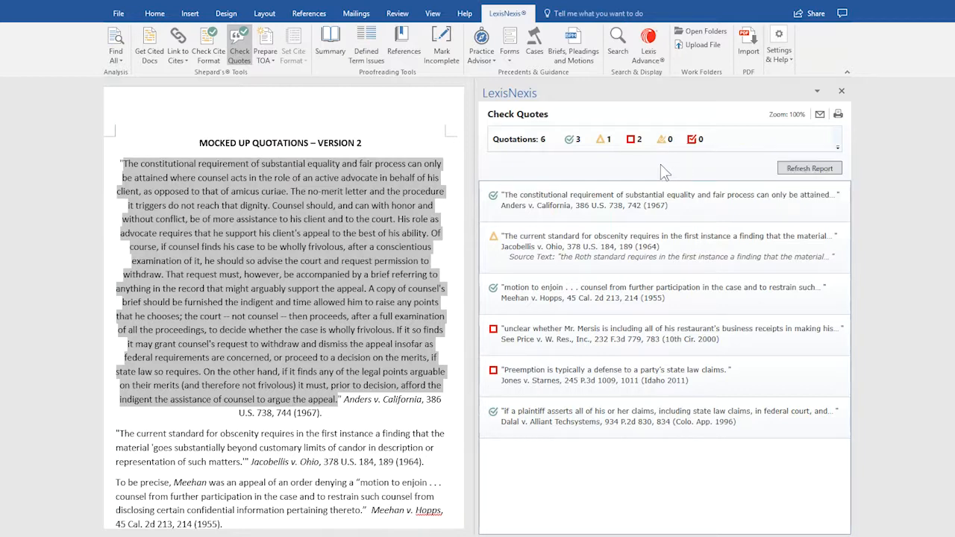
- Reassign the pinpoint page of the Jacobellis v. Ohio quotation to the suggested citation 378 U.S. 184, 191 (1964)
left_click(552, 244)
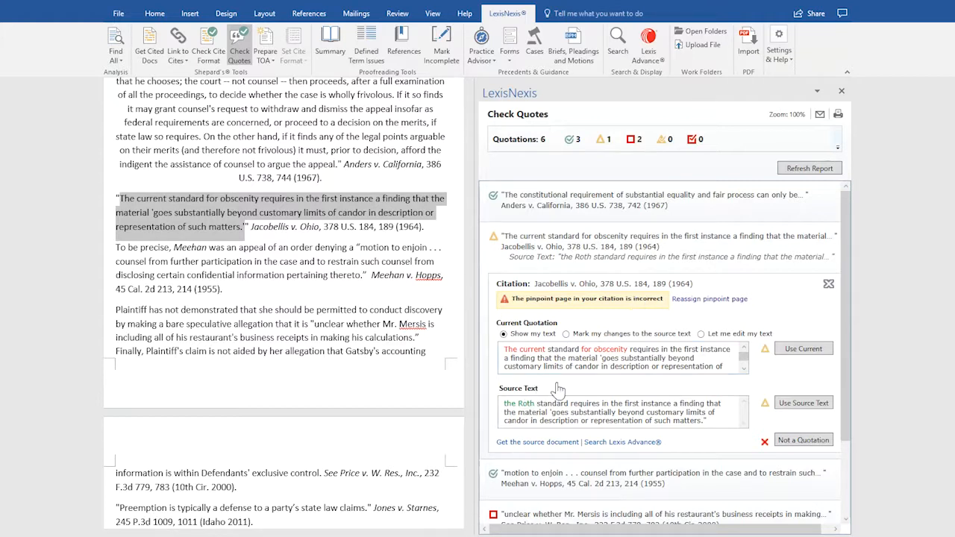
left_click(709, 300)
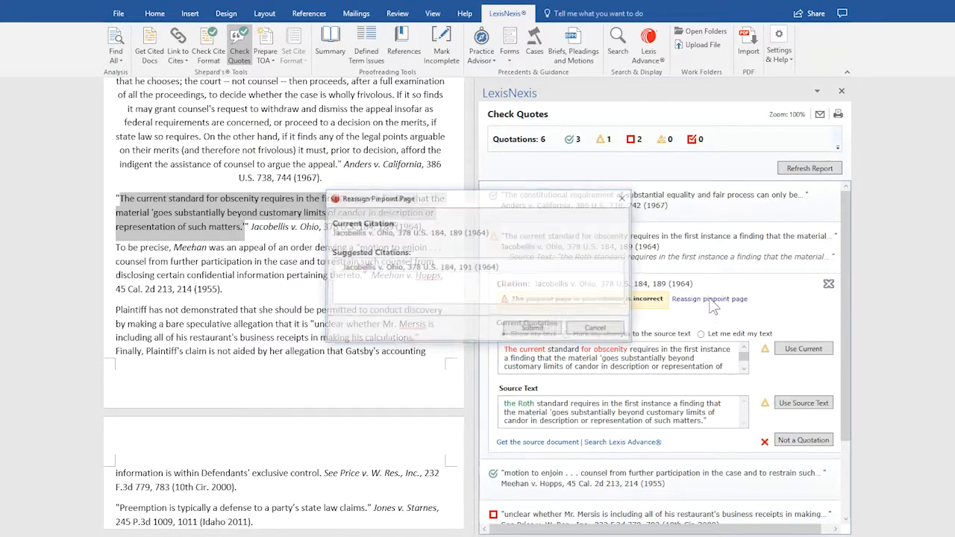
left_click(415, 268)
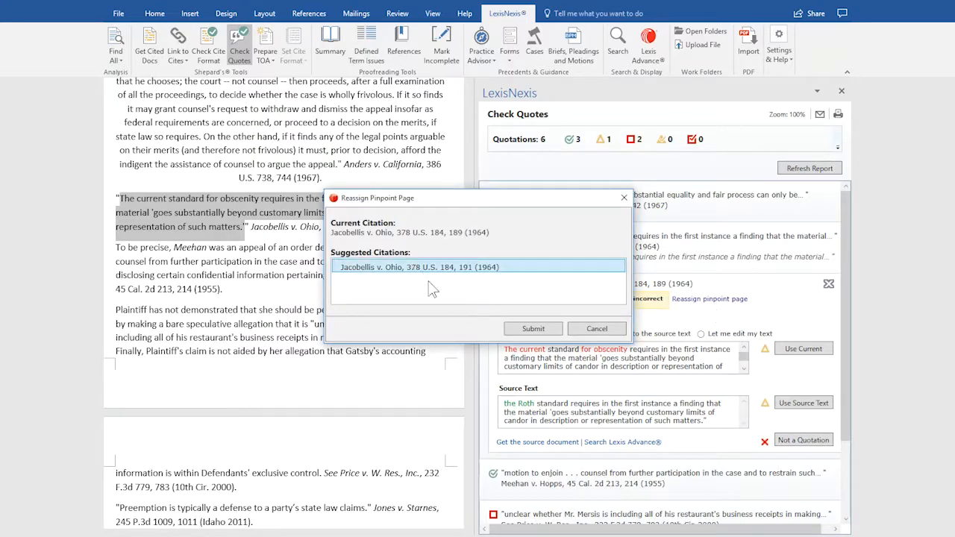
left_click(532, 329)
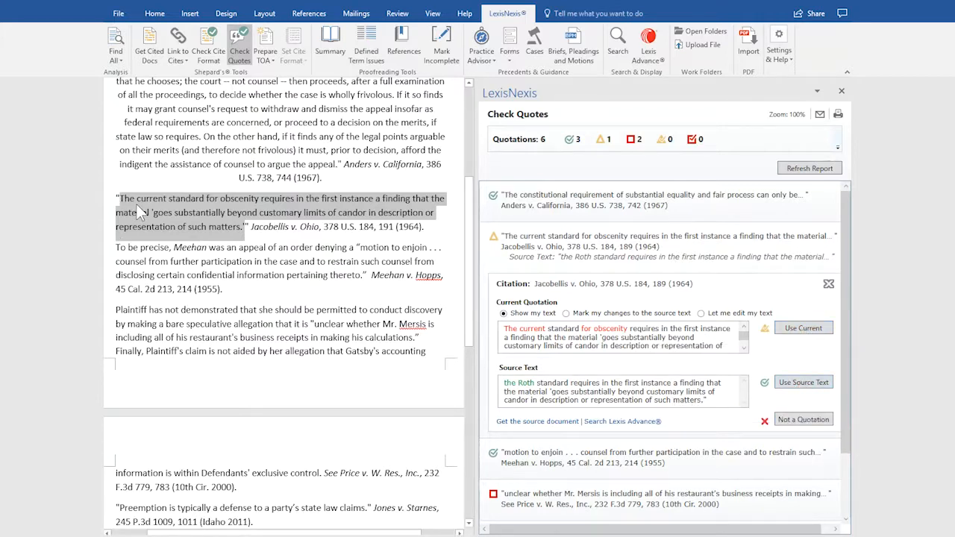
- Compare the current-quotation display options for Jacobellis v. Ohio and apply the version that marks the changes to the source text
left_click(567, 314)
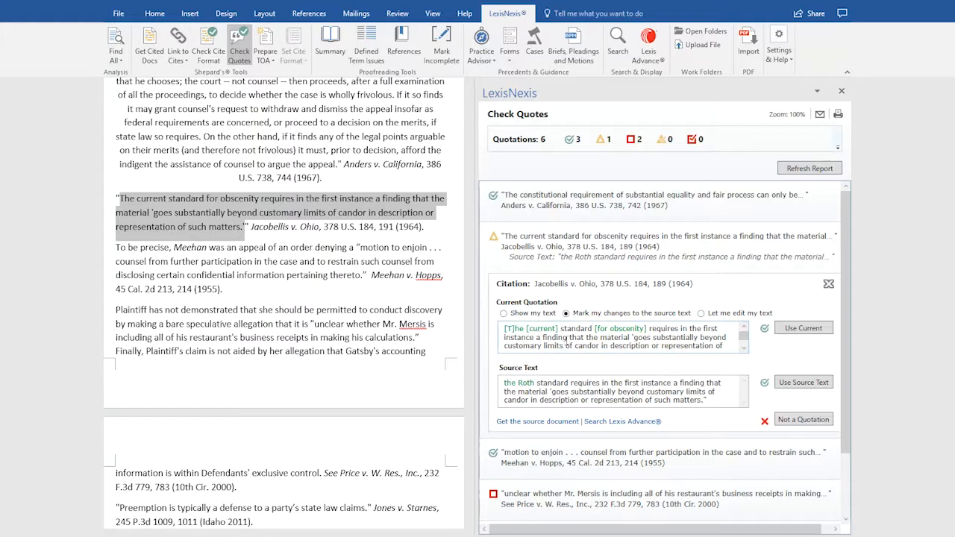
left_click(701, 314)
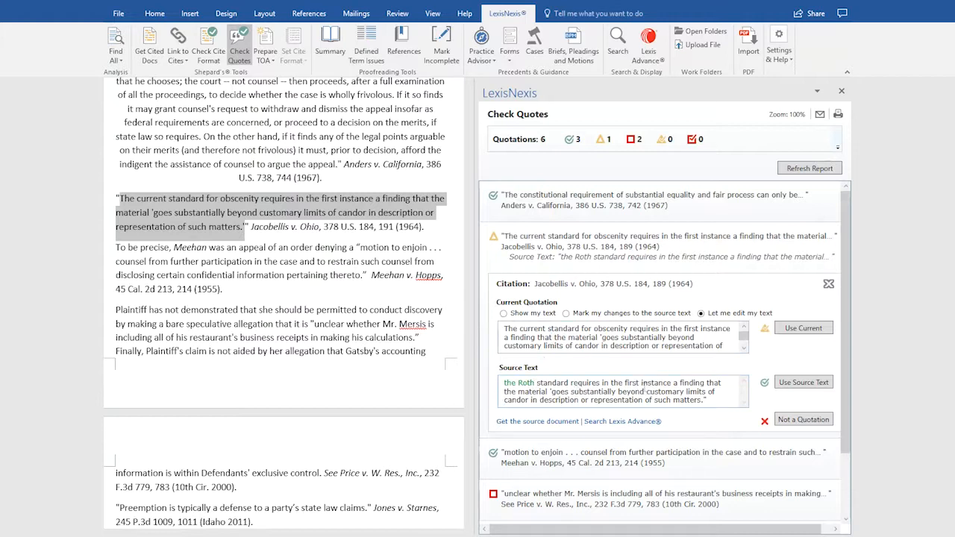
left_click(567, 313)
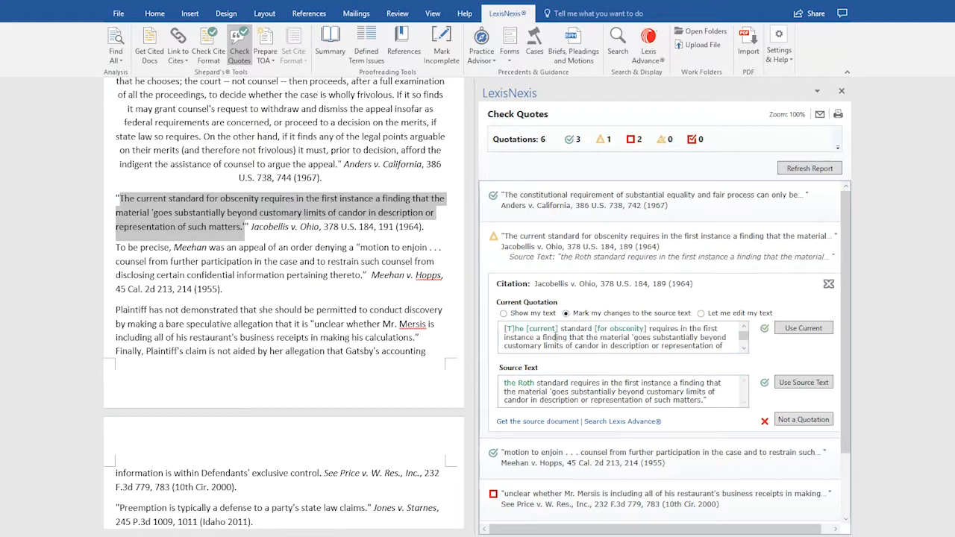
left_click(815, 334)
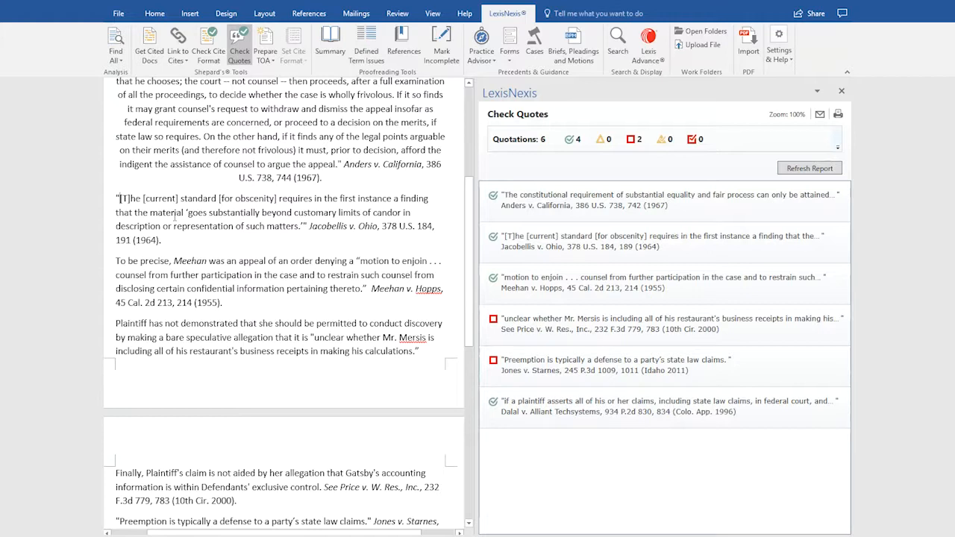
- Review the Meehan v. Hopps quotation details, and mark the See Price v. W. Res., Inc. text as not a quotation
left_click(599, 282)
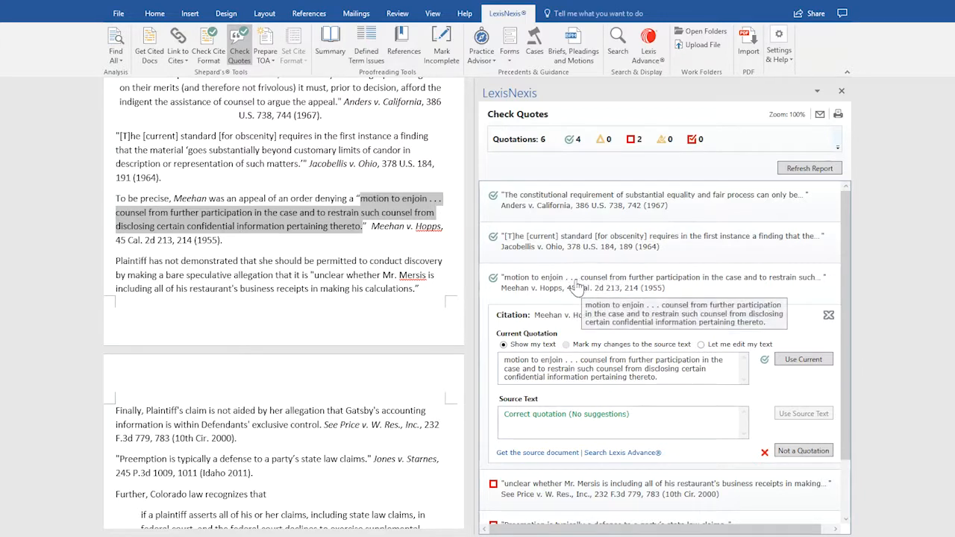
left_click(828, 317)
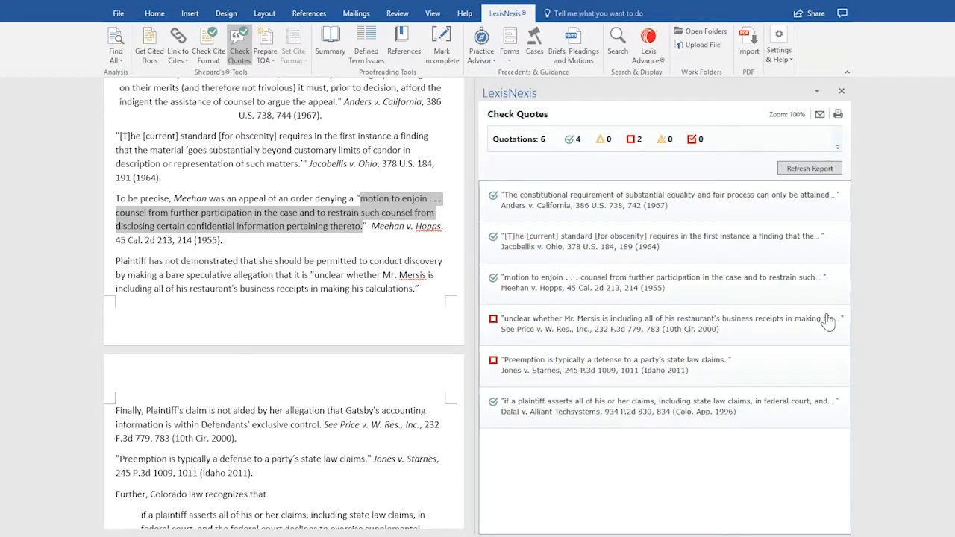
left_click(554, 329)
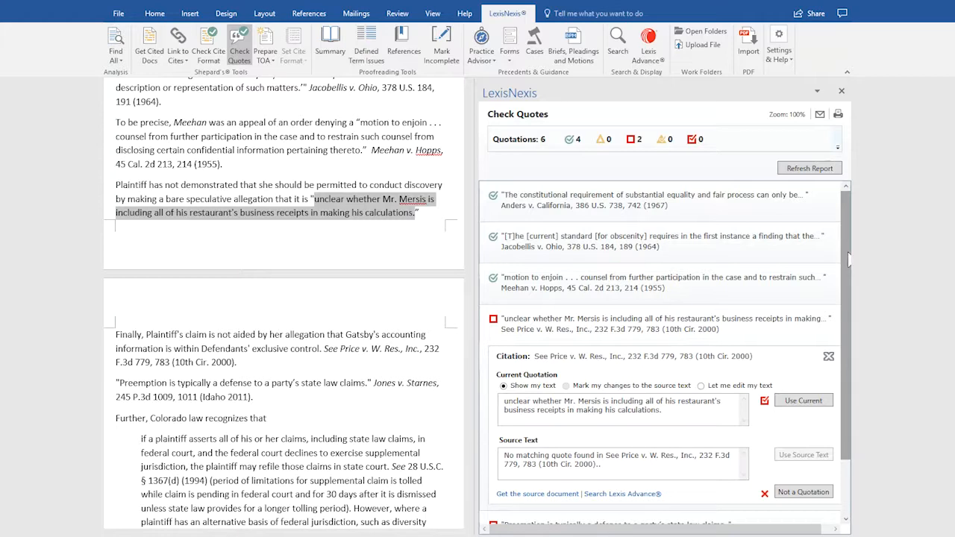
left_click(804, 493)
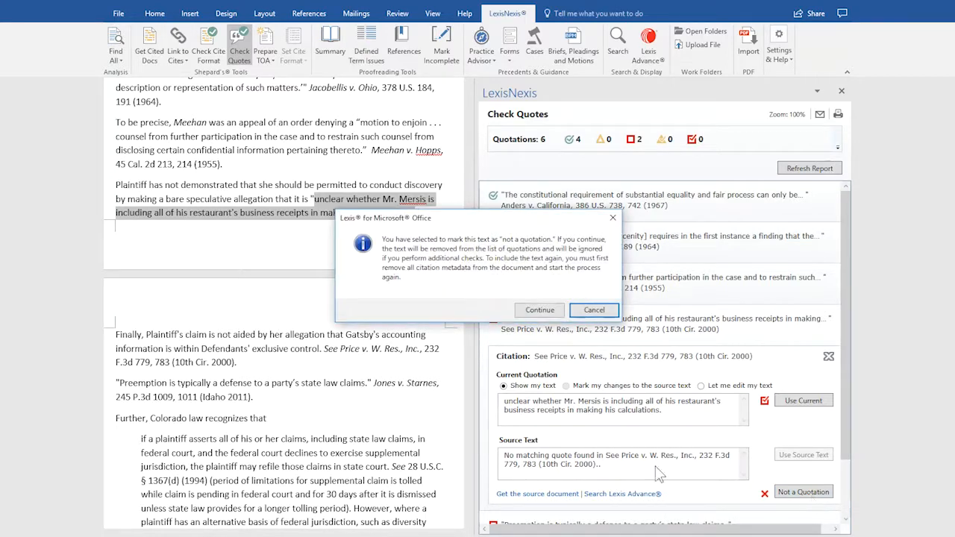
left_click(540, 310)
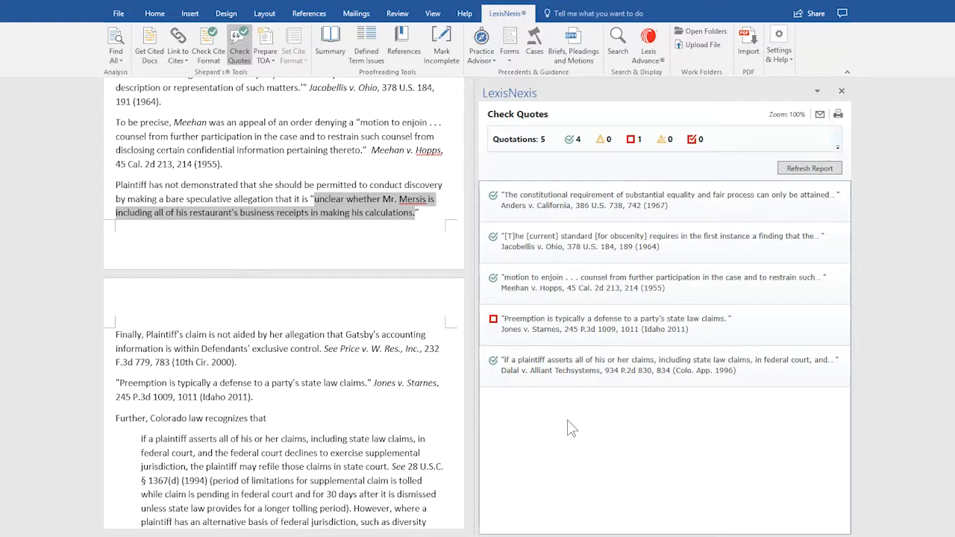
- Search Lexis Advance for the "Preemption is typically a defense" quotation, open Garcia v. Am. United Life Ins. Co., and look up the passage's page number
left_click(564, 323)
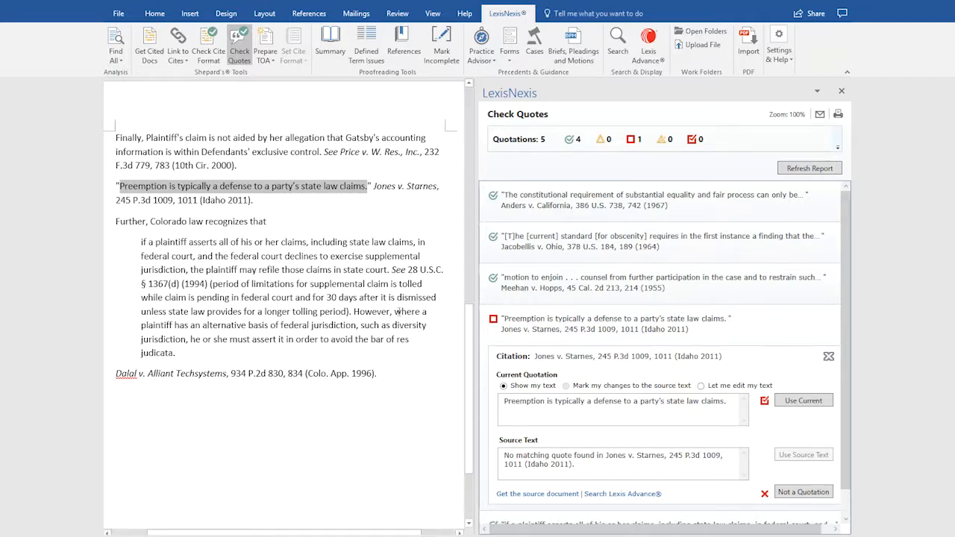
left_click(626, 495)
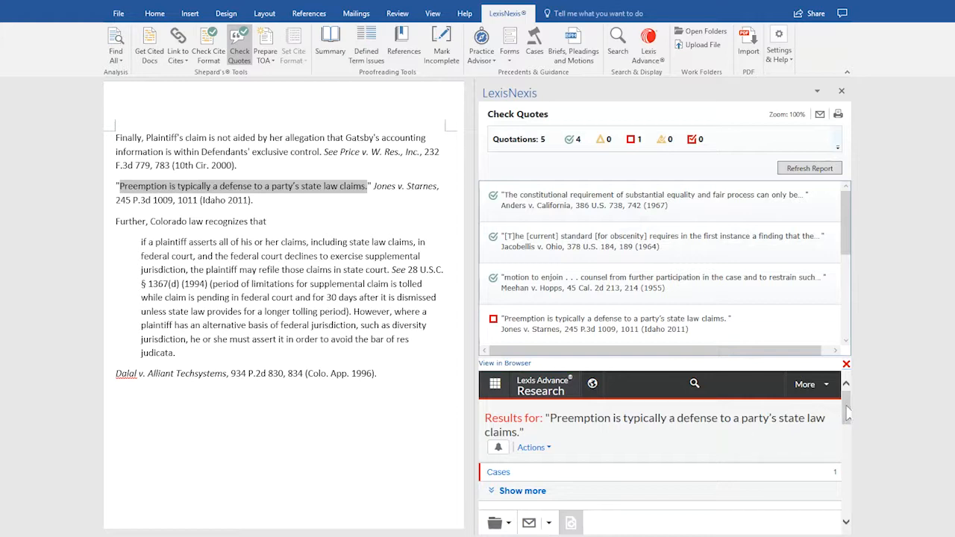
left_click_drag(847, 415, 844, 463)
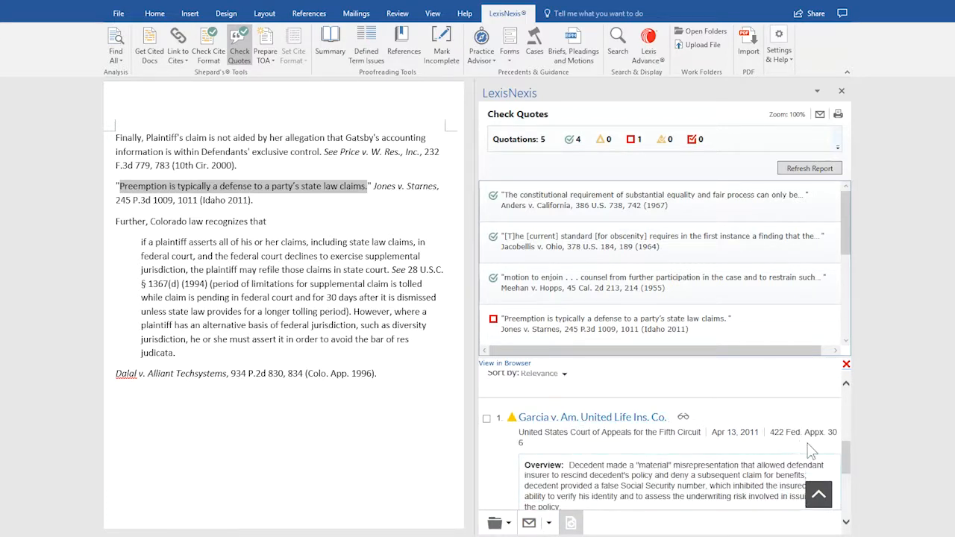
scroll(847, 463, "down", 1)
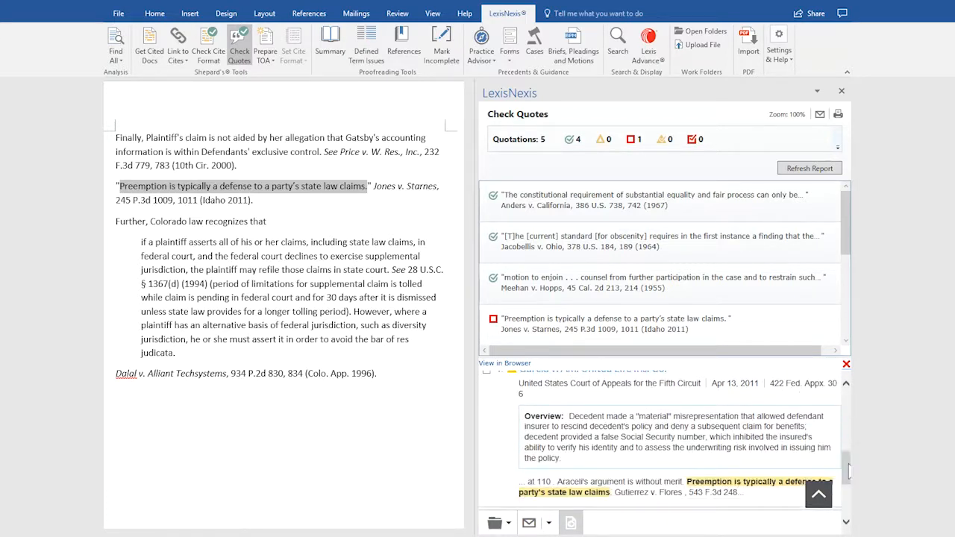
left_click(695, 490)
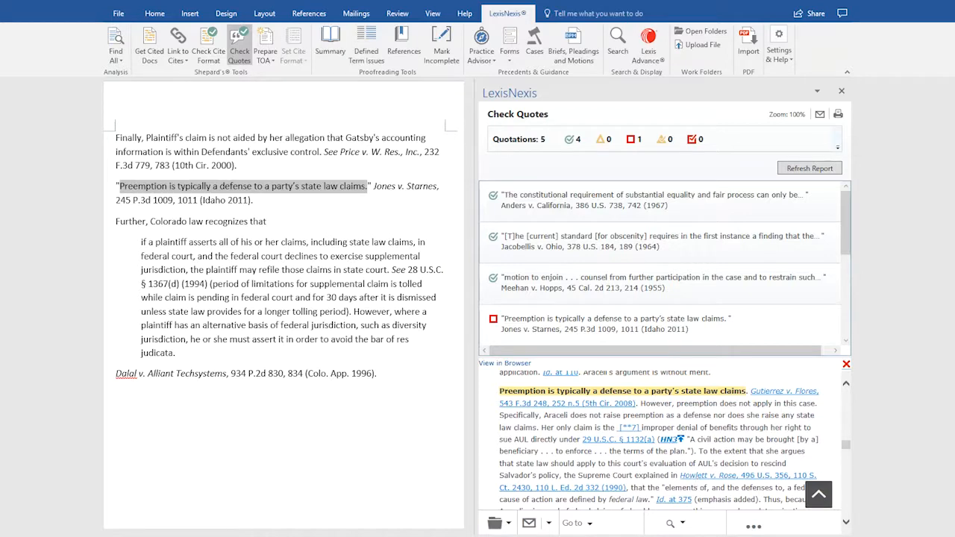
left_click(846, 385)
left_click_drag(847, 386, 846, 385)
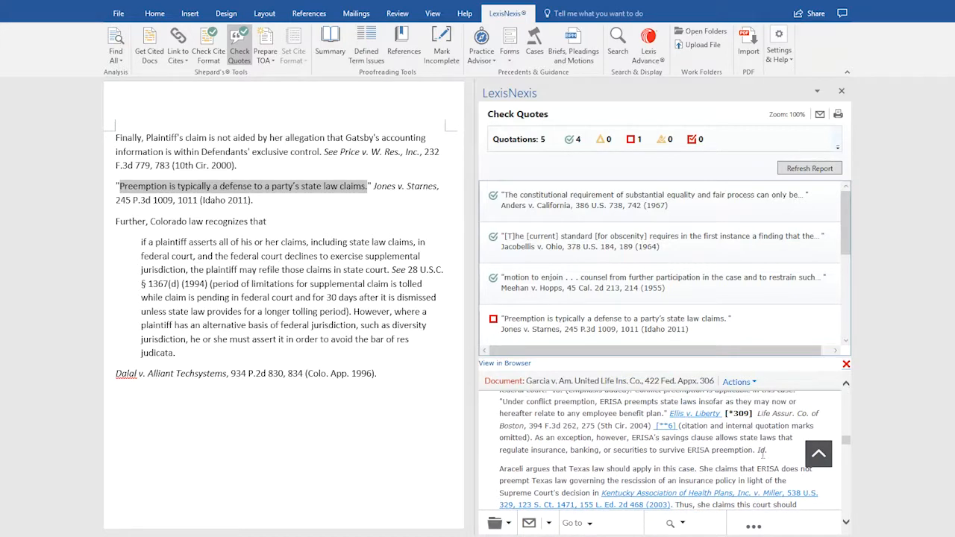
- Copy the Garcia v. Am. United Life Ins. Co. citation to the clipboard in Standard format
left_click(819, 457)
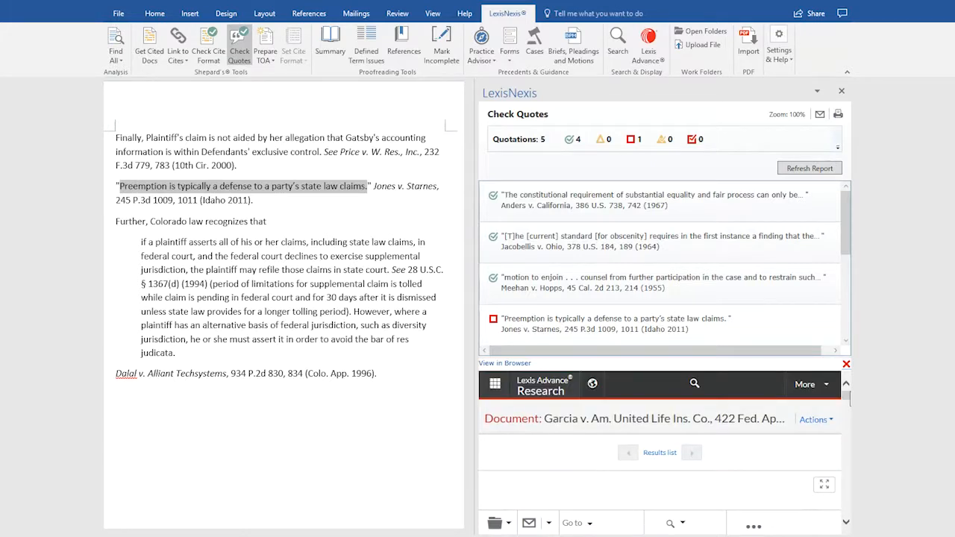
scroll(849, 398, "down", 2)
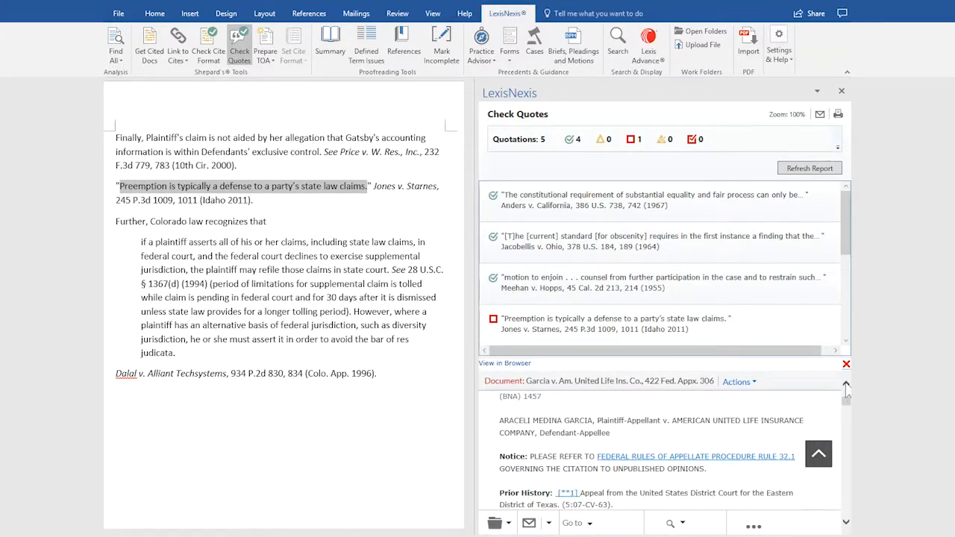
scroll(846, 387, "up", 3)
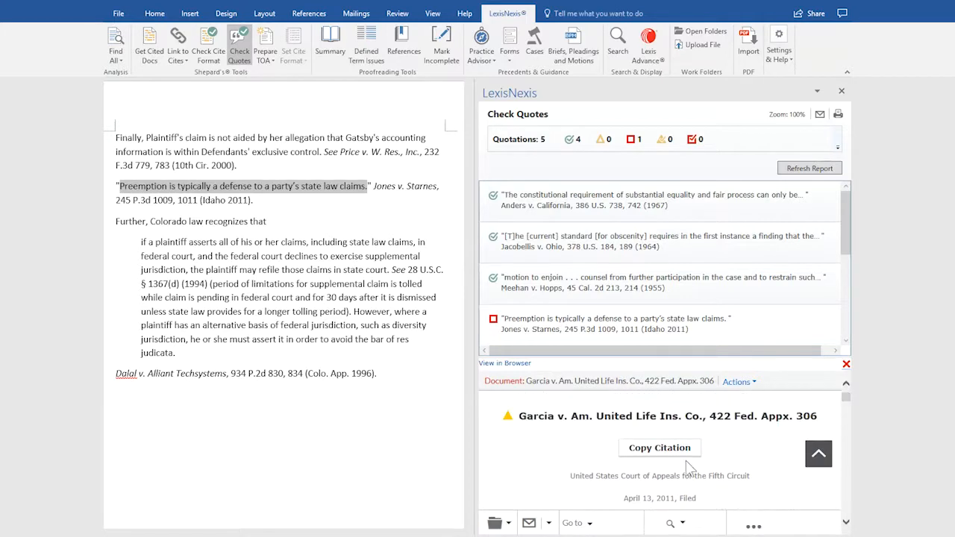
left_click(668, 451)
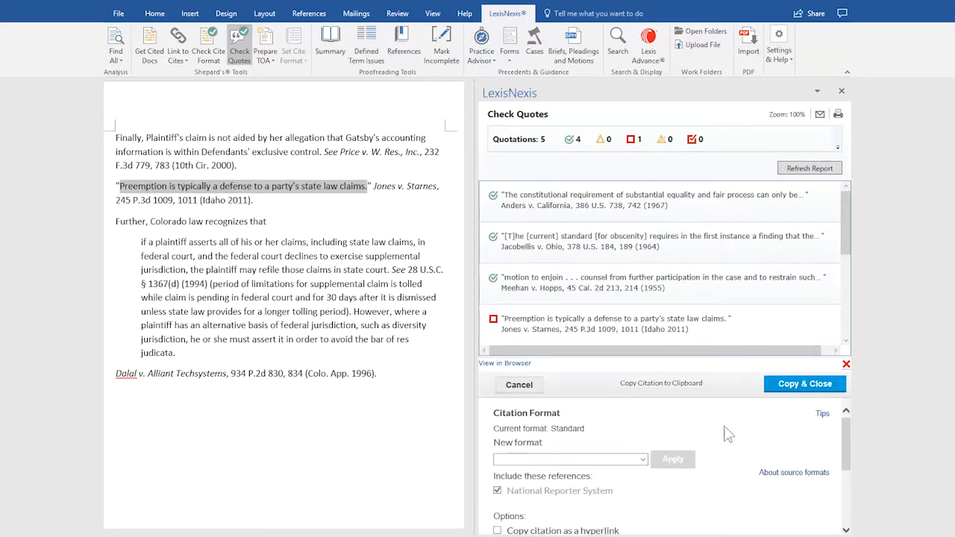
left_click(834, 383)
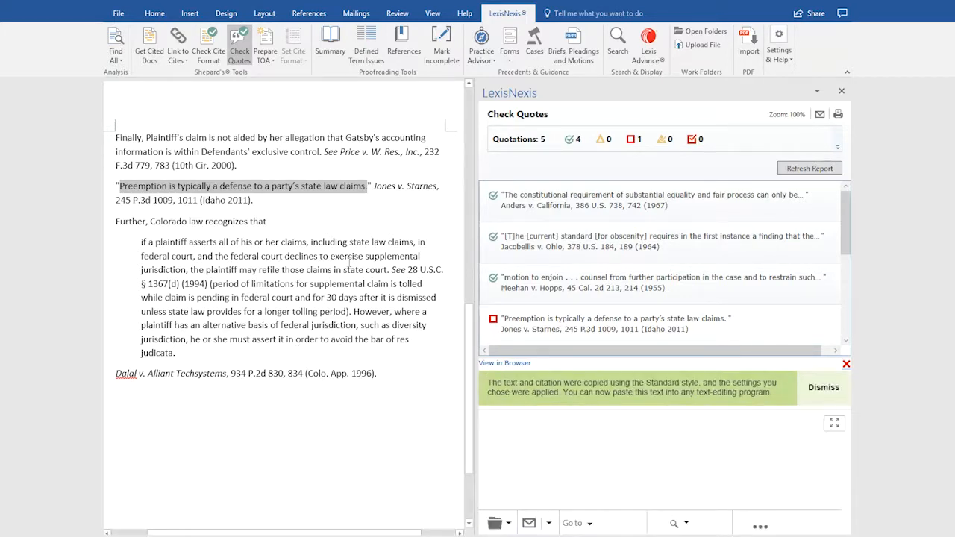
- Replace the Jones v. Starnes citation in the document with the copied Garcia citation, merging its formatting with the surrounding text
left_click_drag(374, 186, 374, 199)
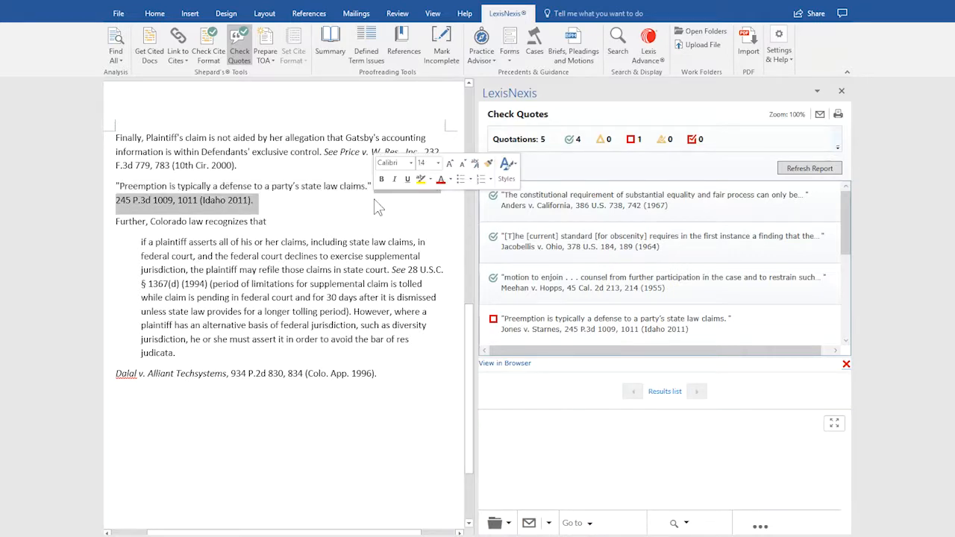
key("Delete")
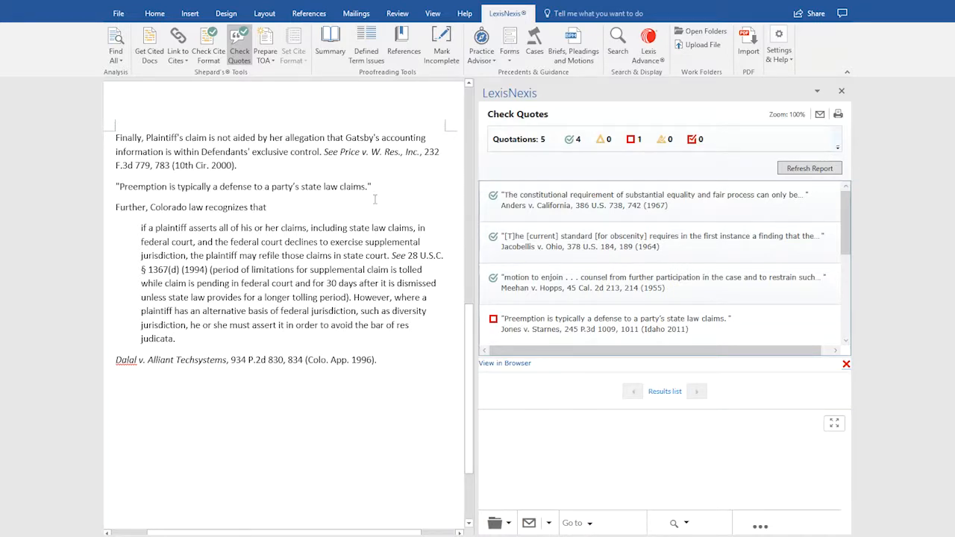
key("ctrl+v")
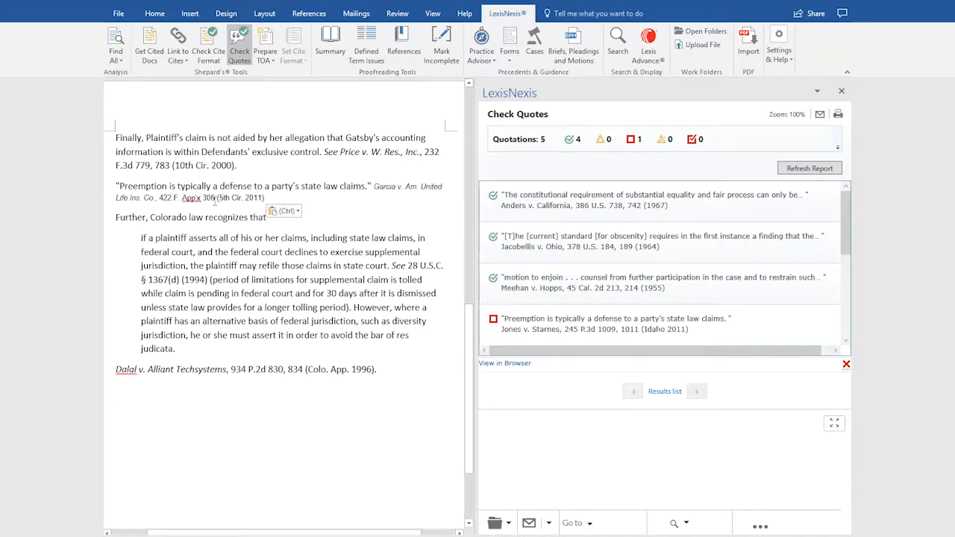
left_click(298, 210)
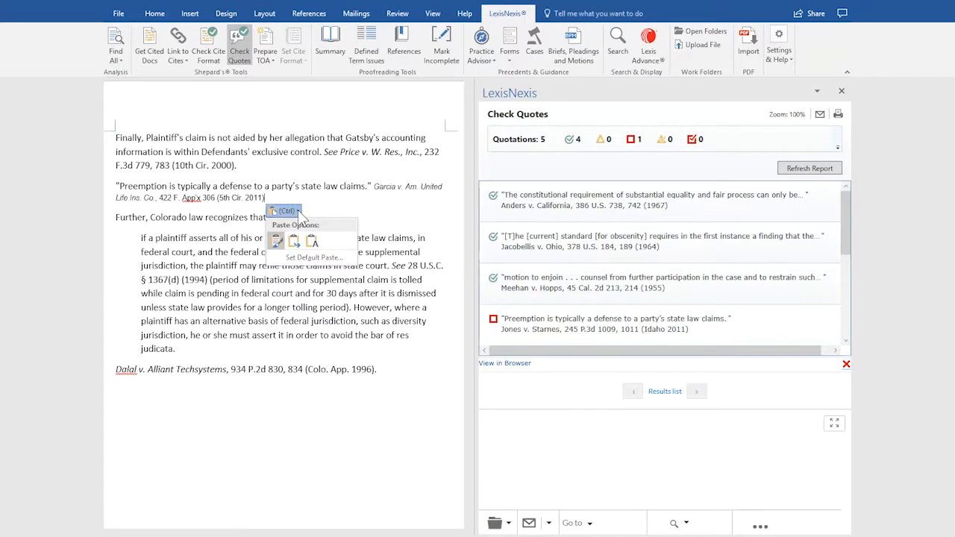
left_click(294, 240)
- Add pinpoint page 309 and a closing period to the Garcia citation, and close the research document and the quotation details
left_click(263, 202)
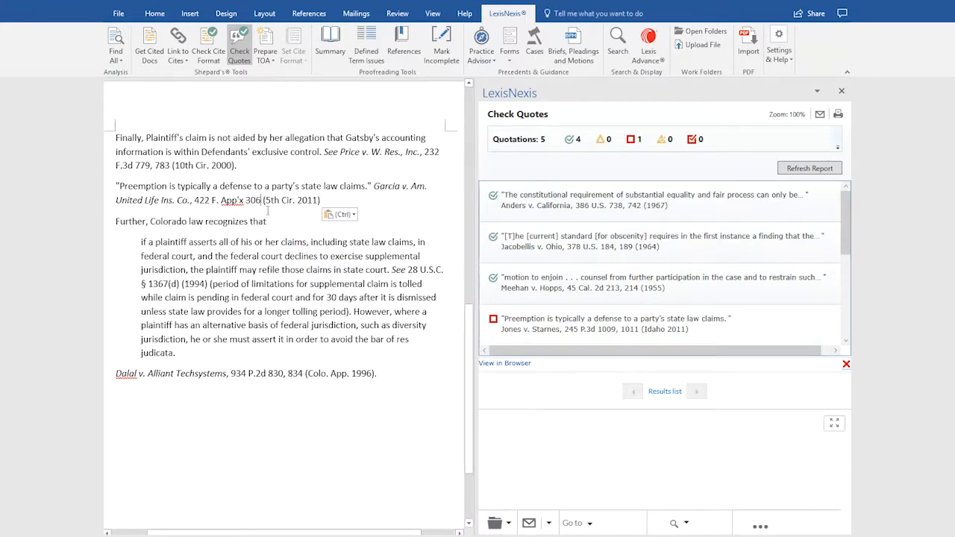
type(", 309")
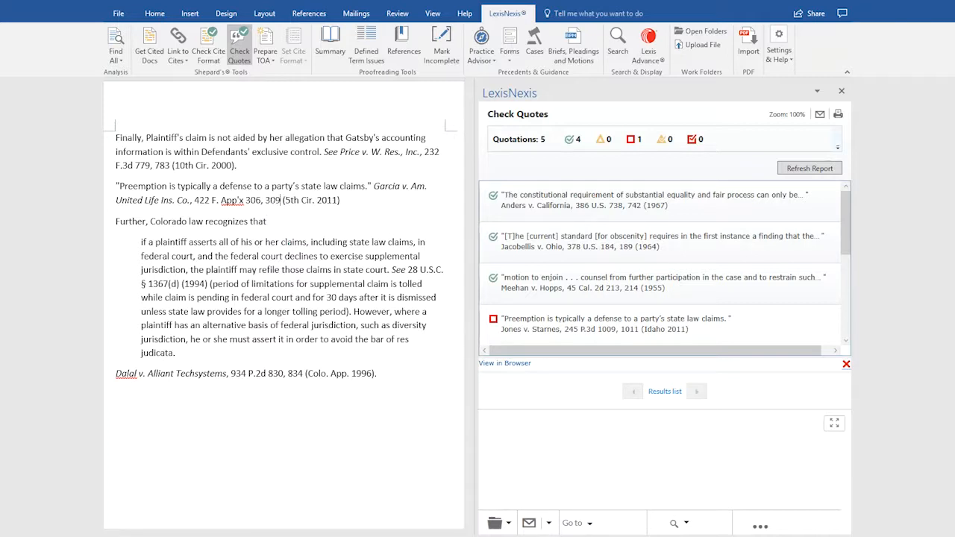
left_click(339, 201)
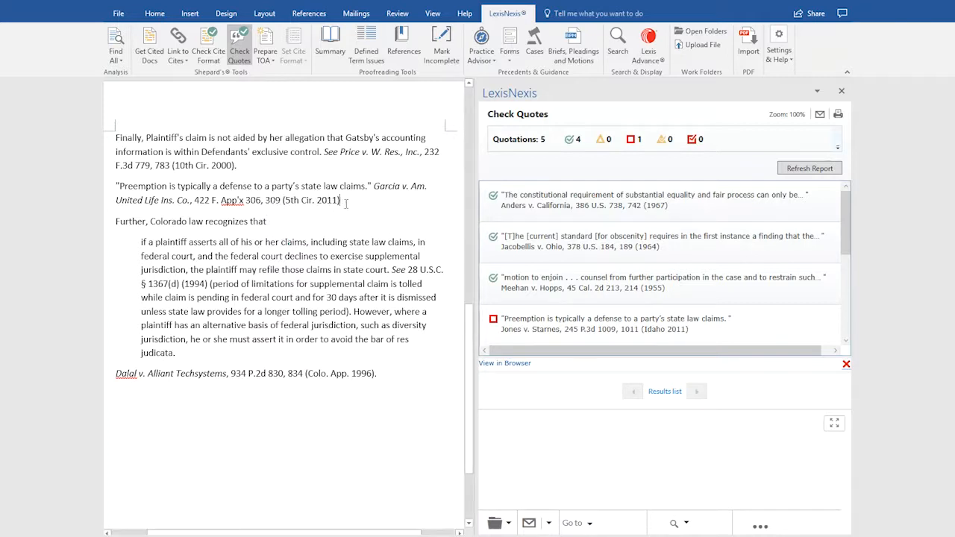
type(".")
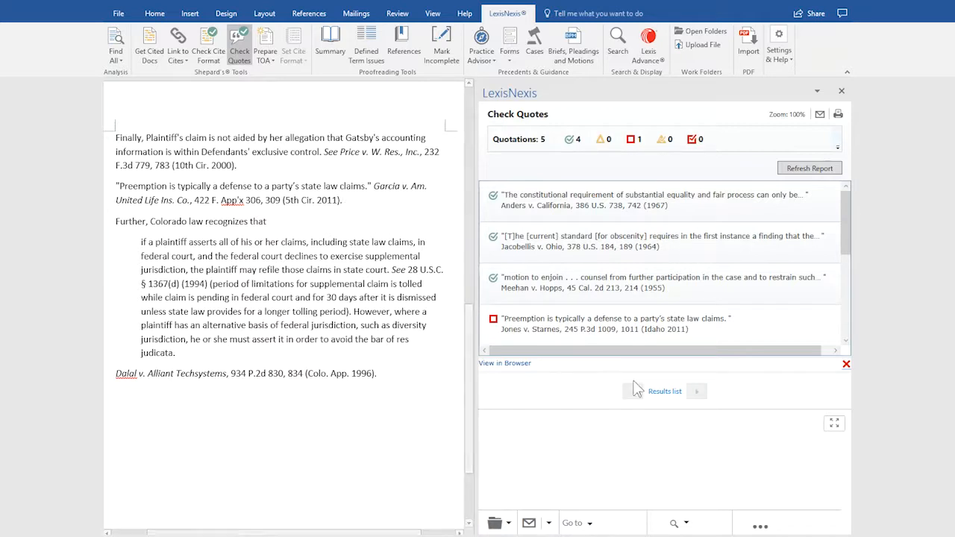
left_click(846, 366)
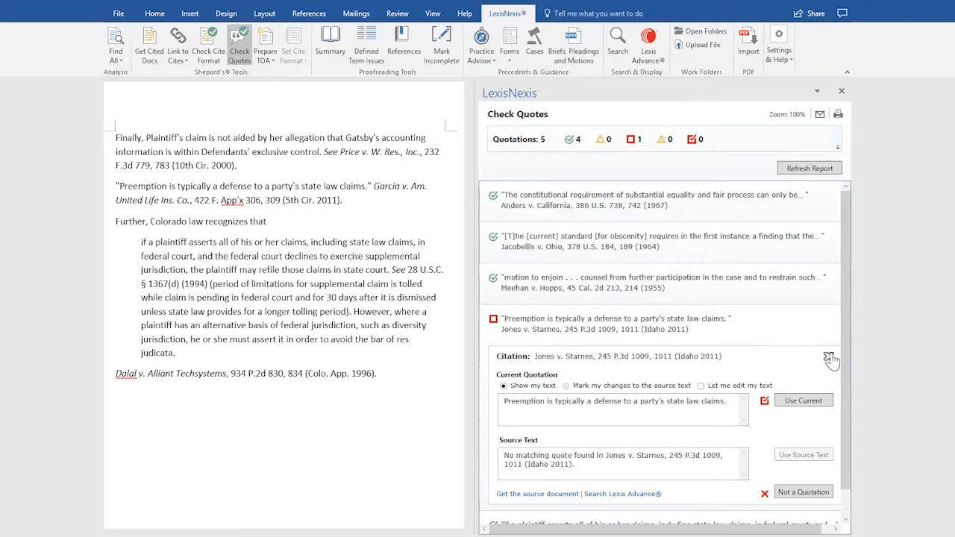
left_click(831, 360)
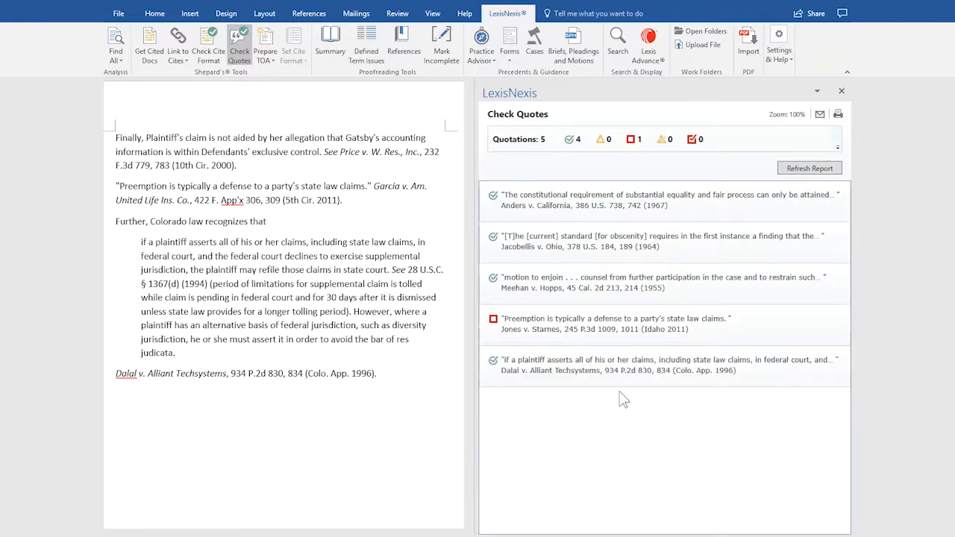
- Review and close the Dalal v. Alliant Techsystems quotation details, and refresh the Check Quotes report
left_click(551, 373)
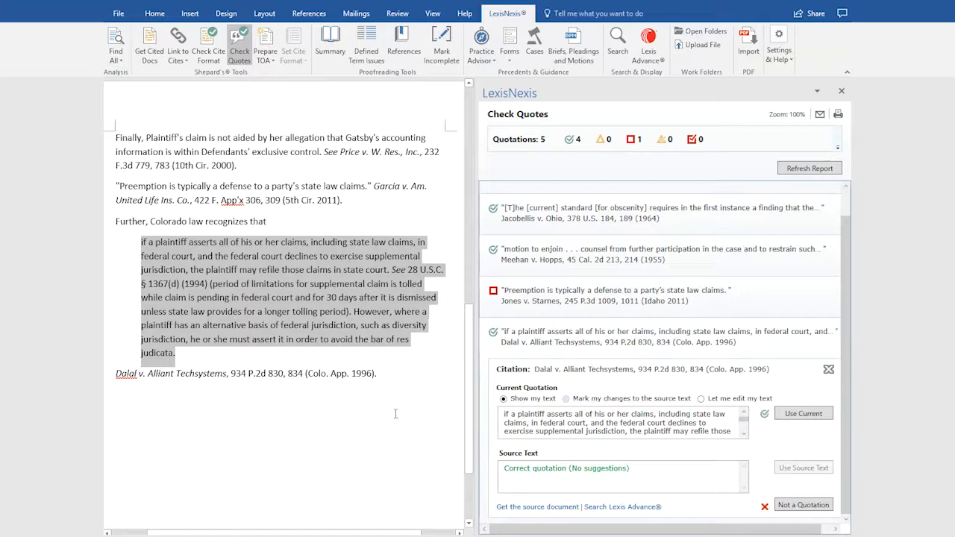
left_click(830, 372)
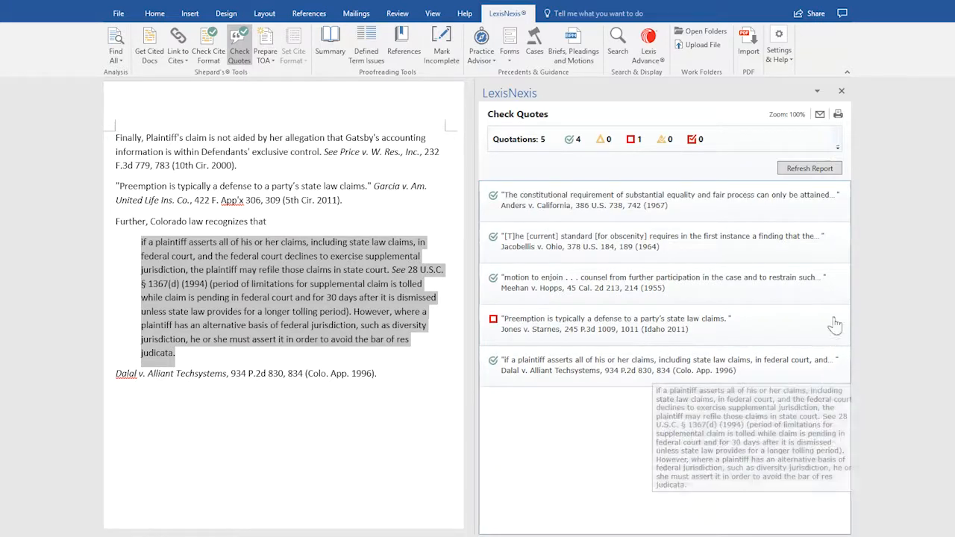
left_click(805, 170)
left_click(541, 318)
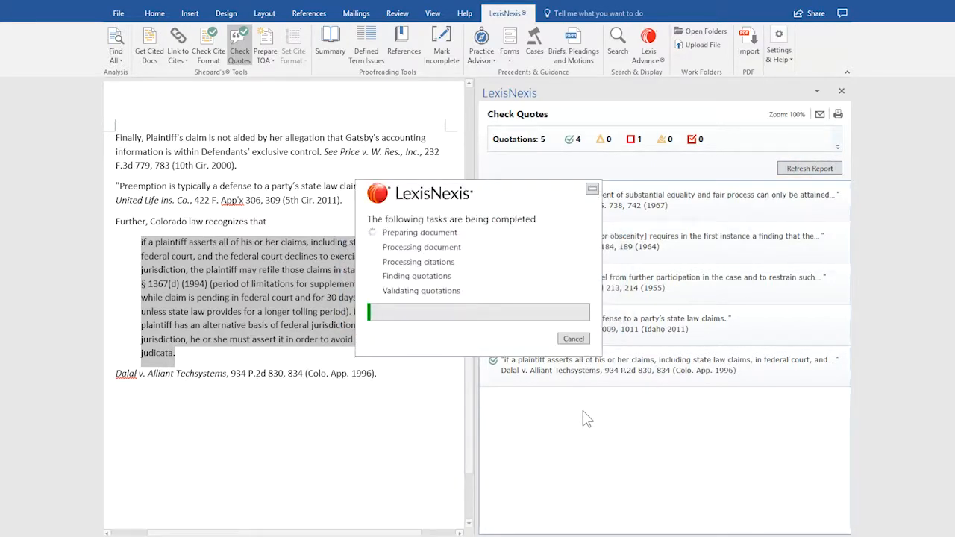